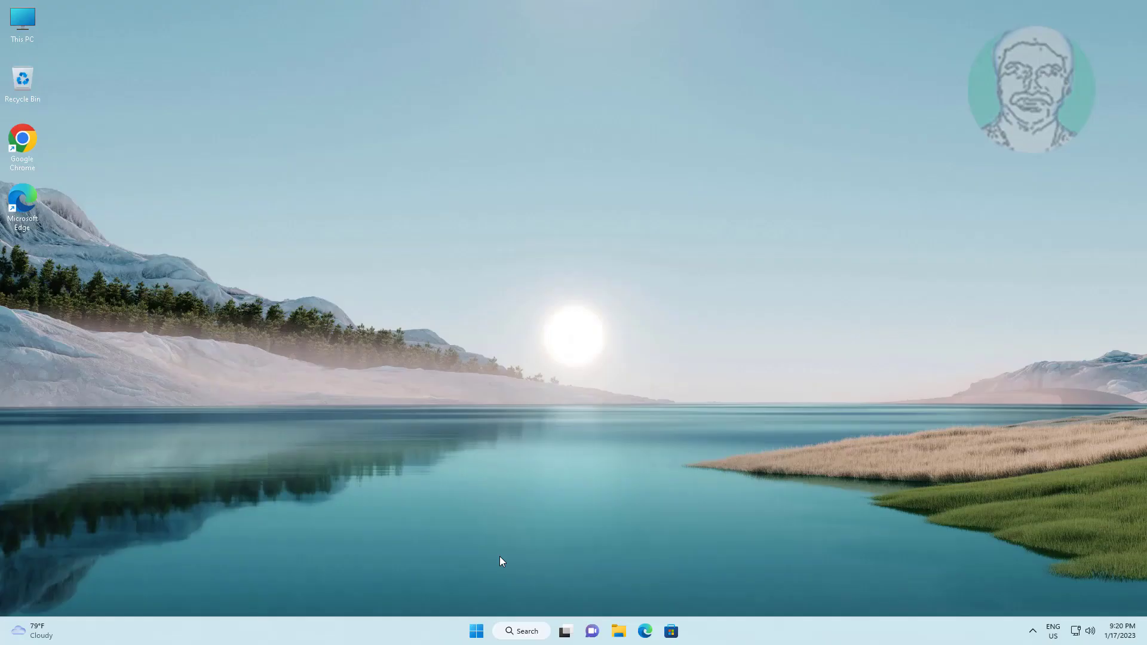
# - Run 'msdt.exe -id devicediagnostic' from the Run box to start the Hardware and Devices troubleshooter
pyautogui.rightClick(477, 631)
pyautogui.click(453, 568)
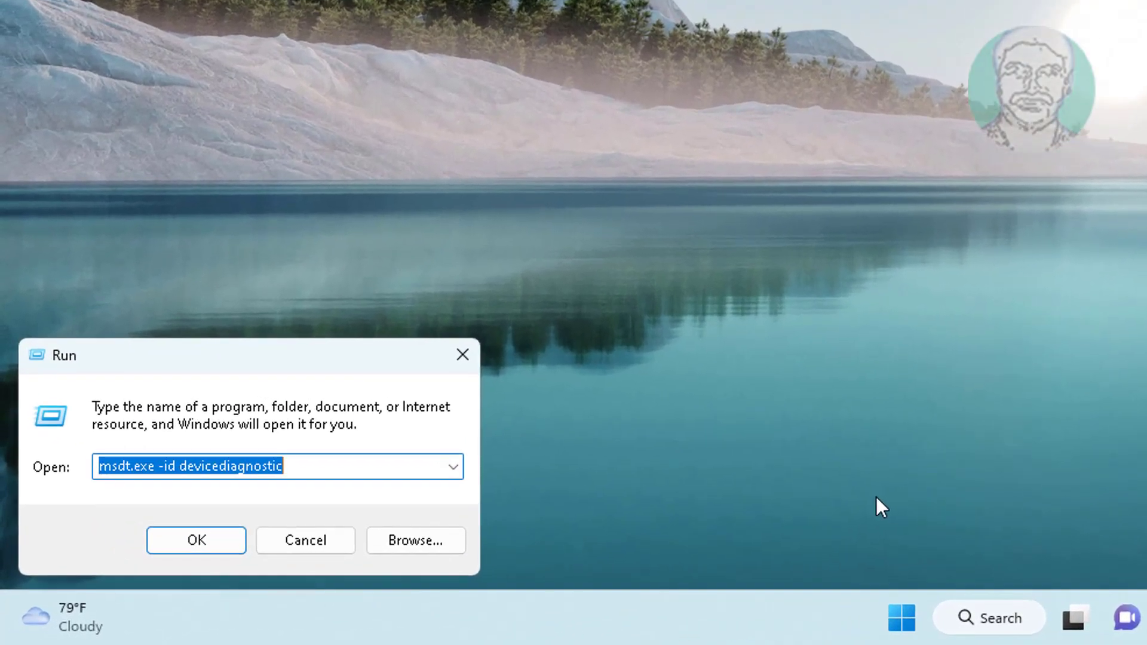
pyautogui.write('msd')
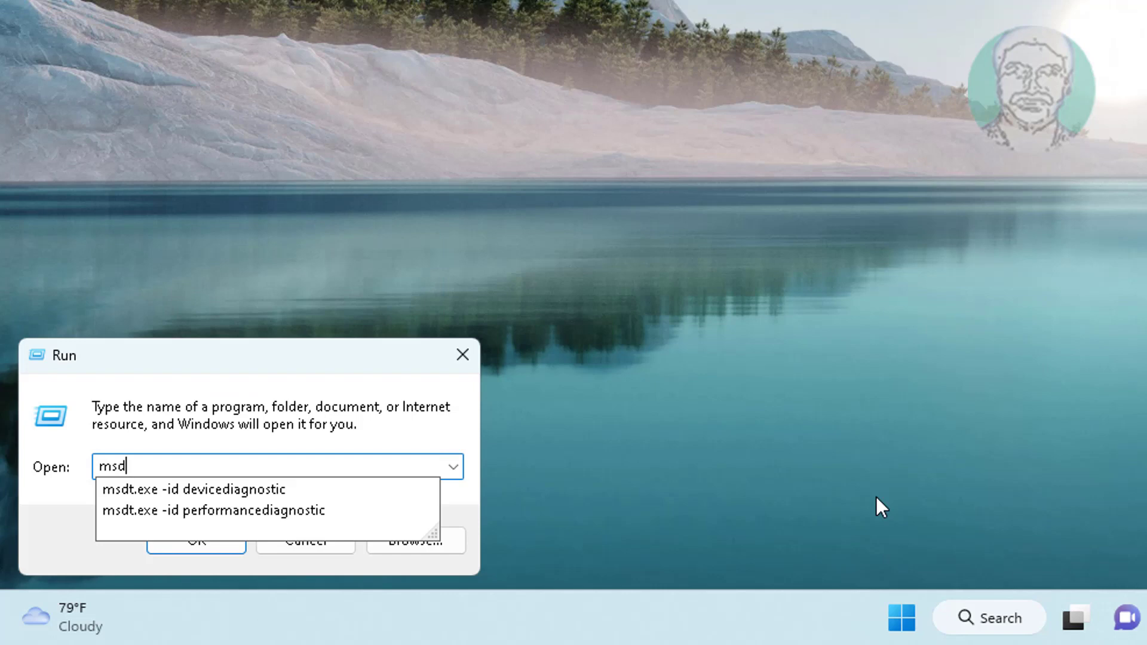
pyautogui.write('t.exe -')
pyautogui.write('id ')
pyautogui.write('devicedi')
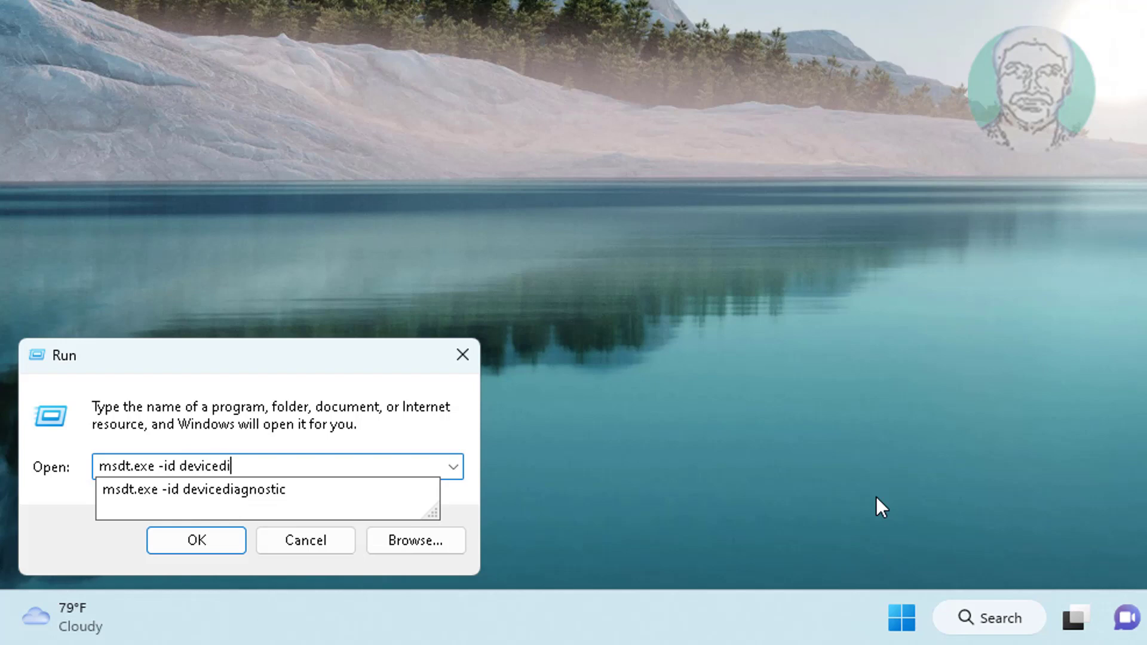
pyautogui.write('agnos')
pyautogui.write('tic')
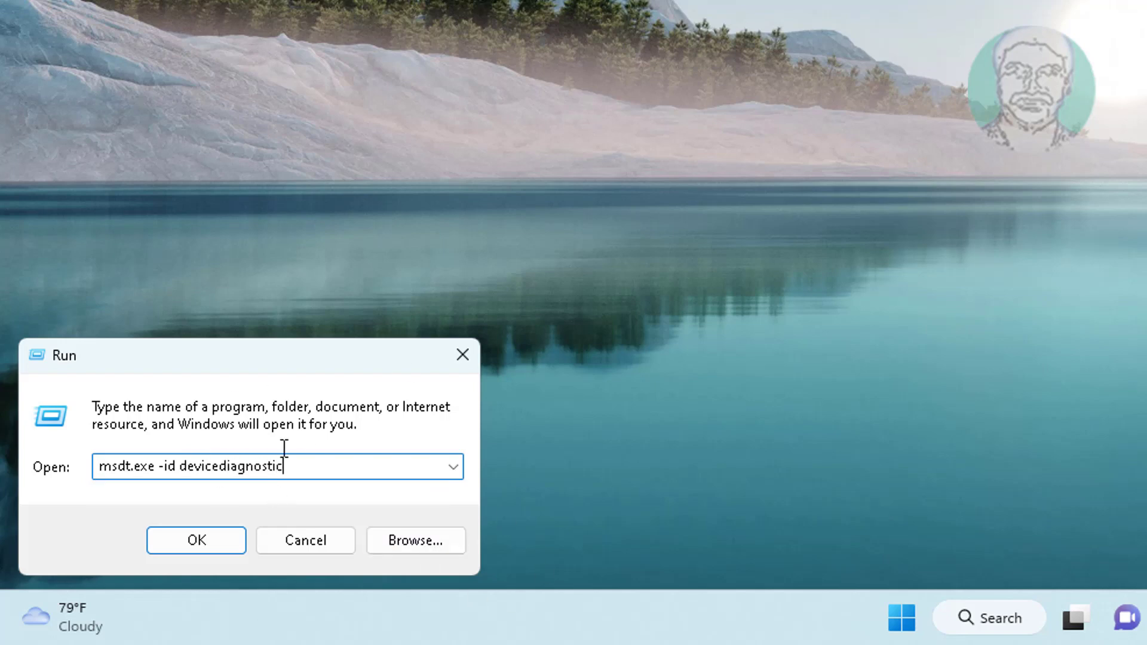
pyautogui.click(196, 540)
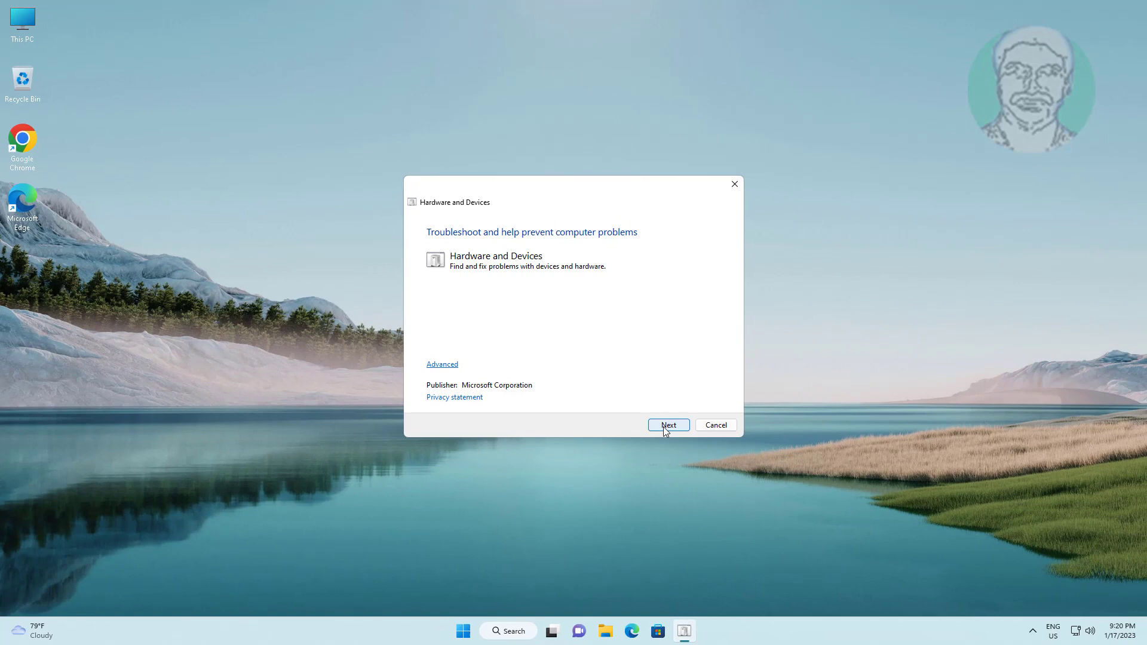
# - Enable Apply repairs automatically under Advanced, run the hardware detection, and close when no problem is found
pyautogui.click(427, 367)
pyautogui.click(430, 363)
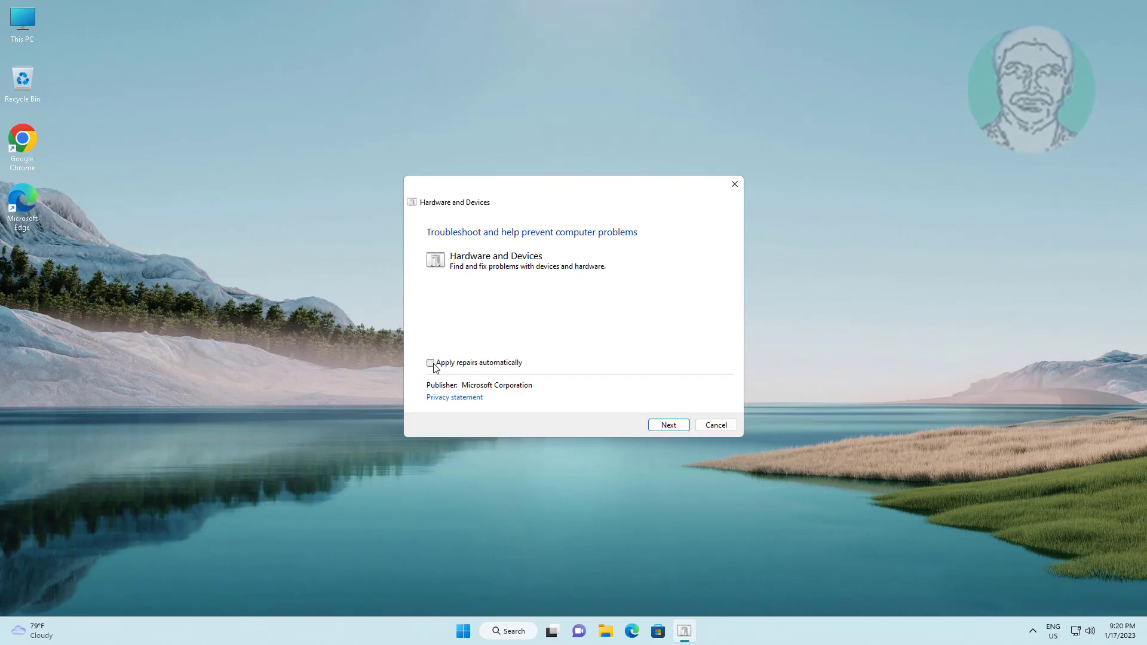
pyautogui.click(431, 363)
pyautogui.click(669, 425)
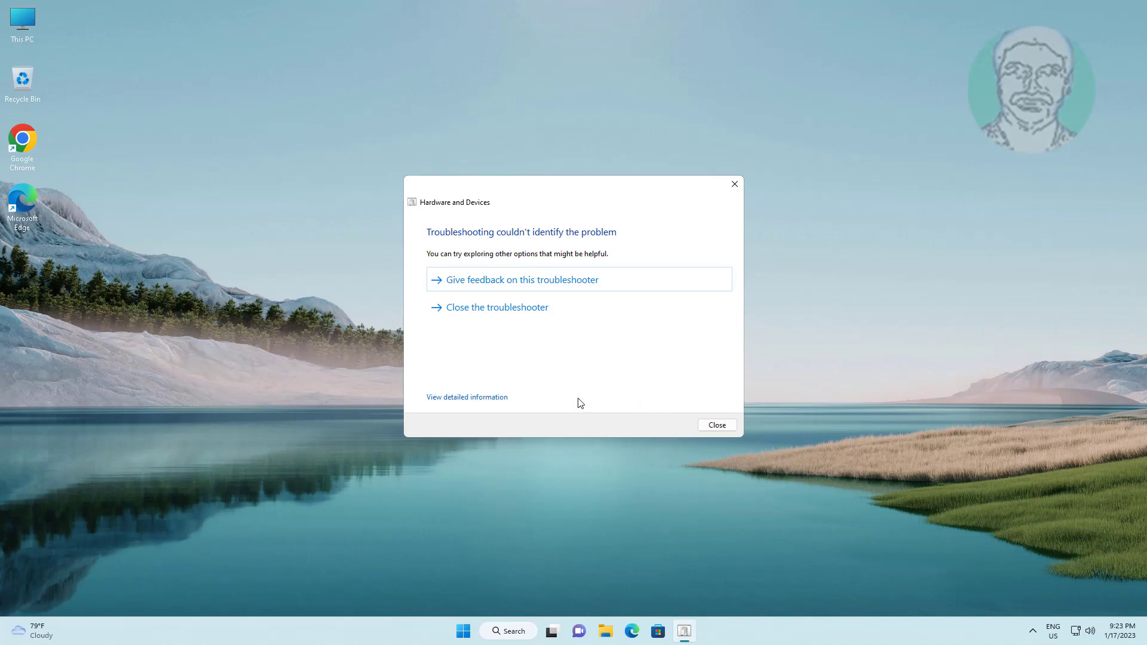
pyautogui.click(717, 426)
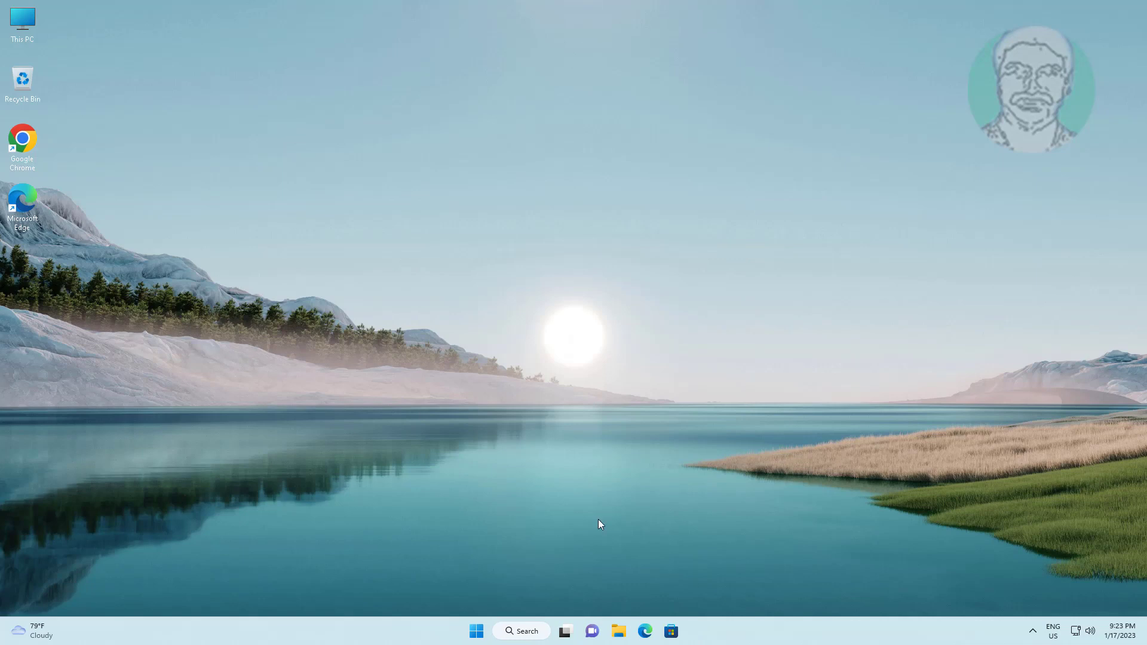
# - Launch Device Manager from the Start button's administrative shortcuts
pyautogui.rightClick(478, 631)
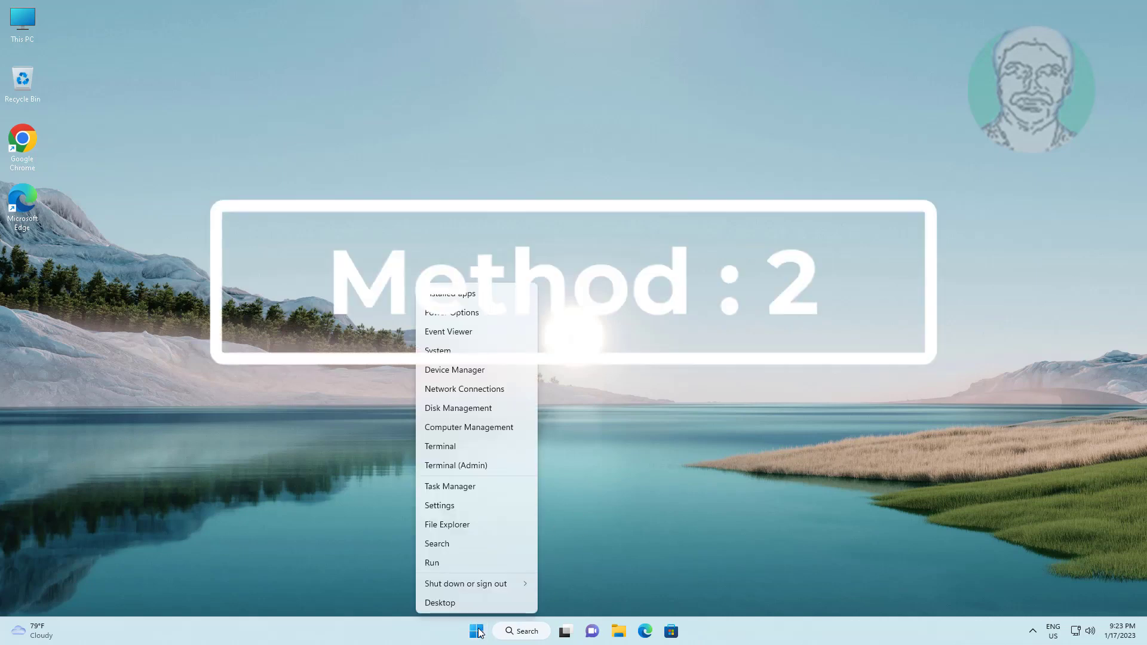
pyautogui.click(471, 372)
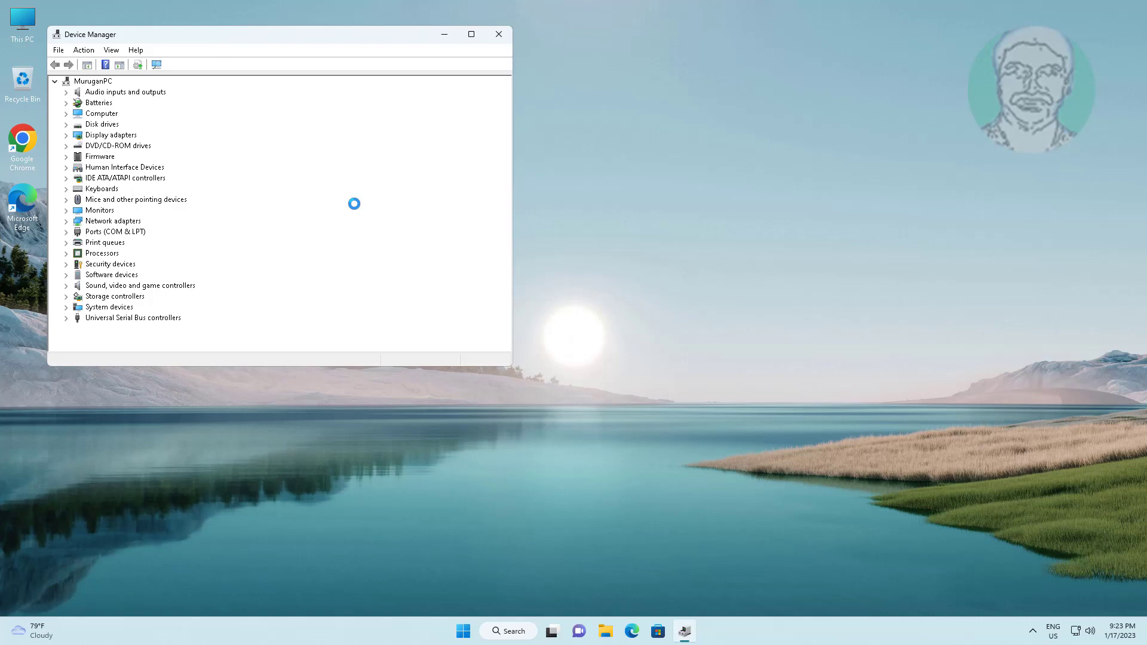
# - Expand Network adapters and bring up Properties for the Intel(R) 82574L Gigabit Network Connection
pyautogui.moveTo(270, 36); pyautogui.dragTo(608, 106)
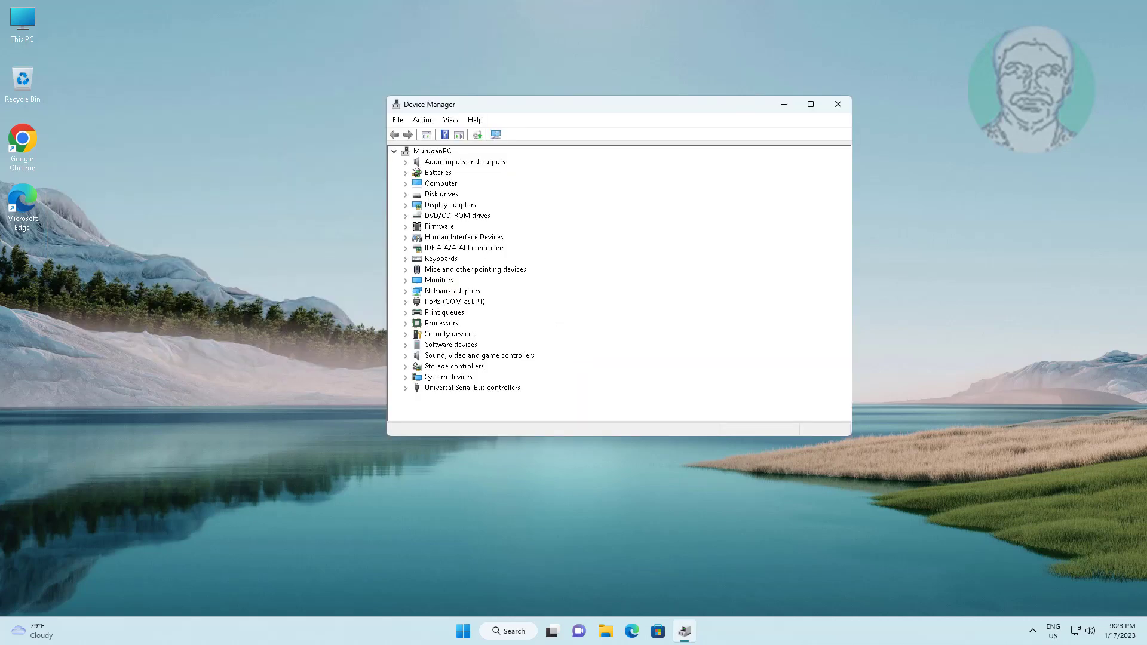
pyautogui.click(440, 292)
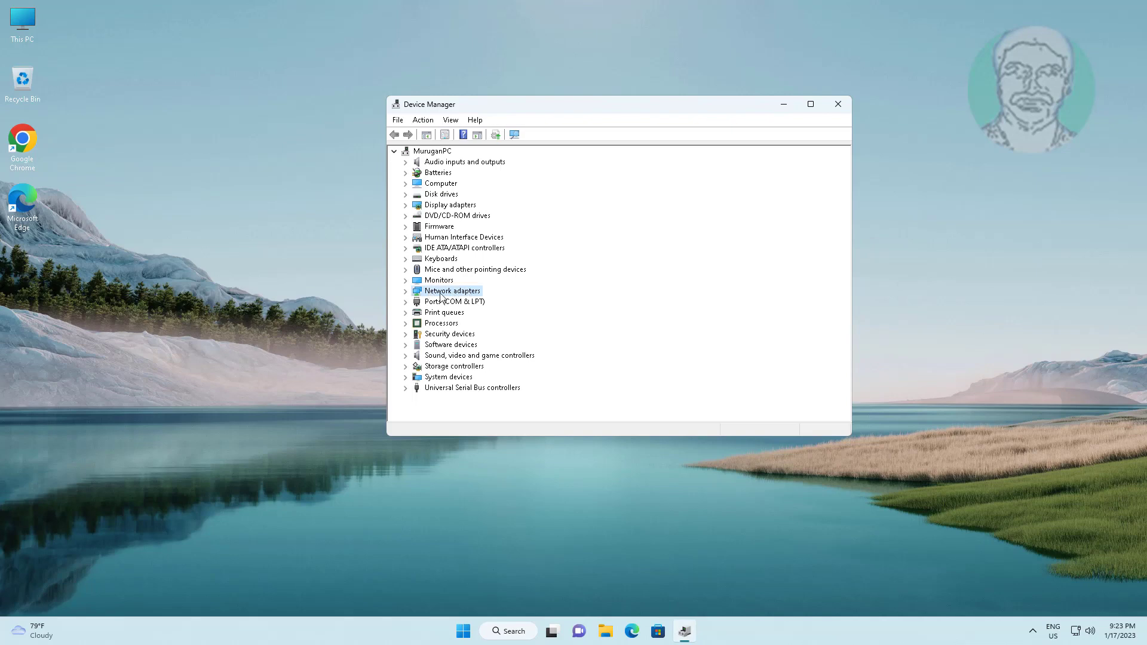
pyautogui.click(406, 293)
pyautogui.click(565, 305)
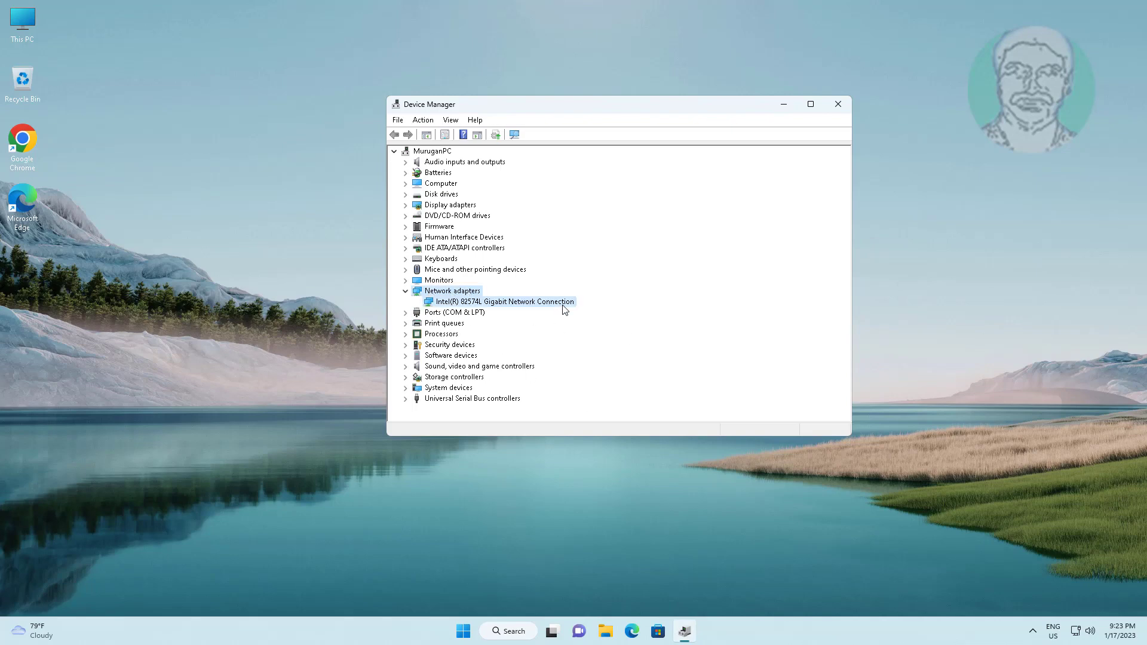
pyautogui.rightClick(569, 307)
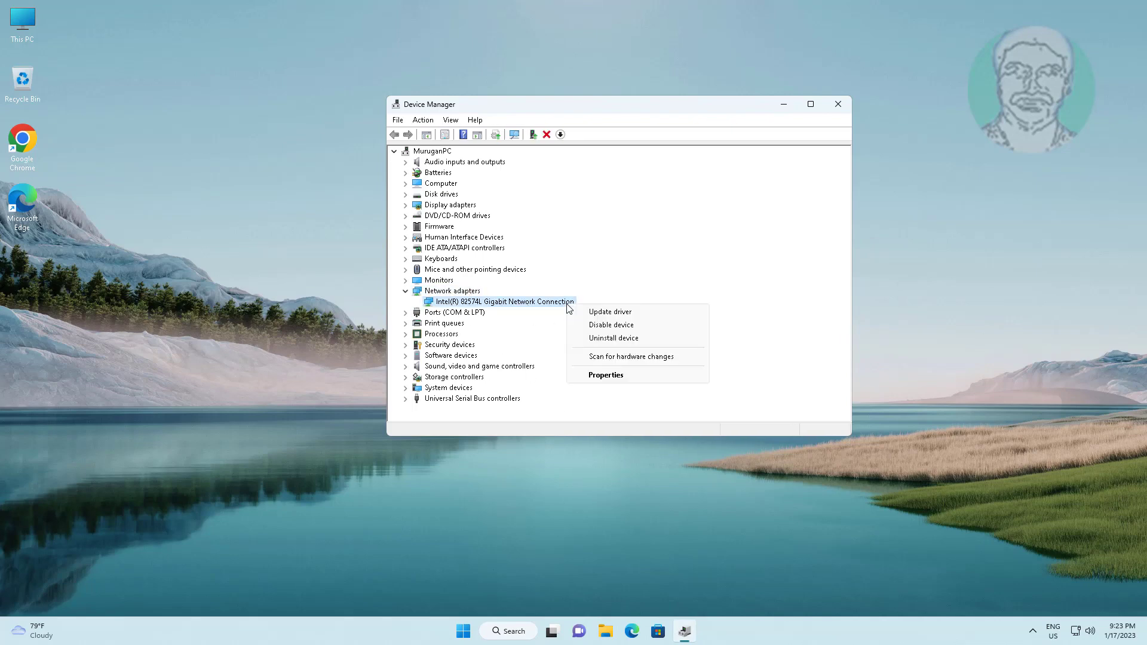
pyautogui.click(606, 375)
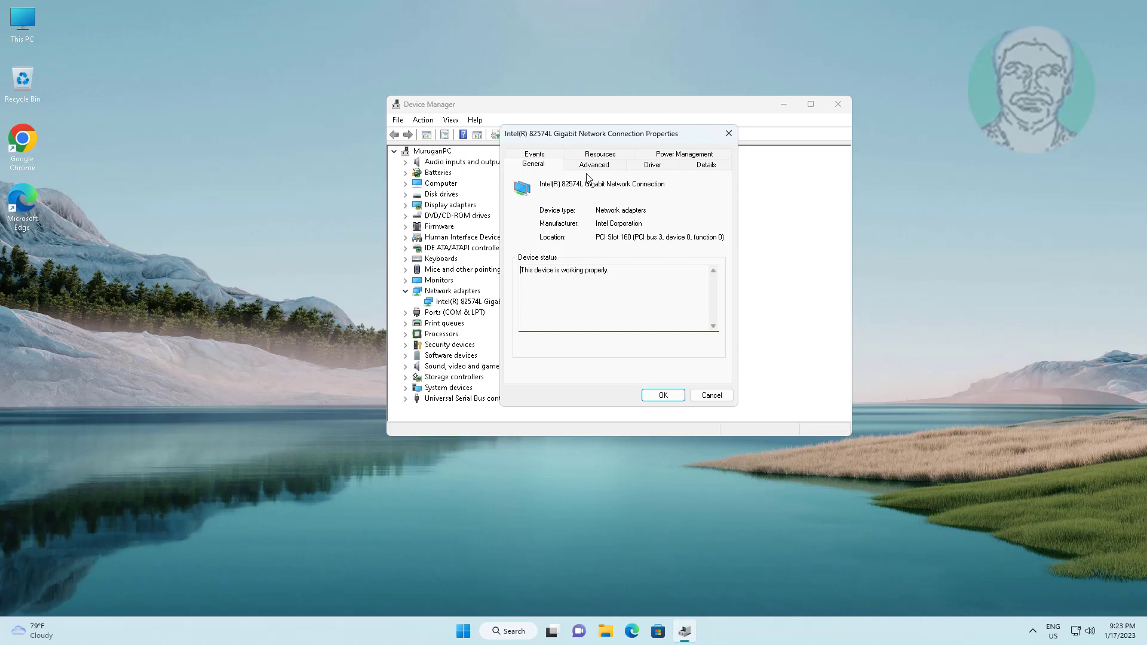
# - Check the Driver tab, find Roll Back Driver greyed out, then dismiss the properties and Device Manager
pyautogui.click(652, 165)
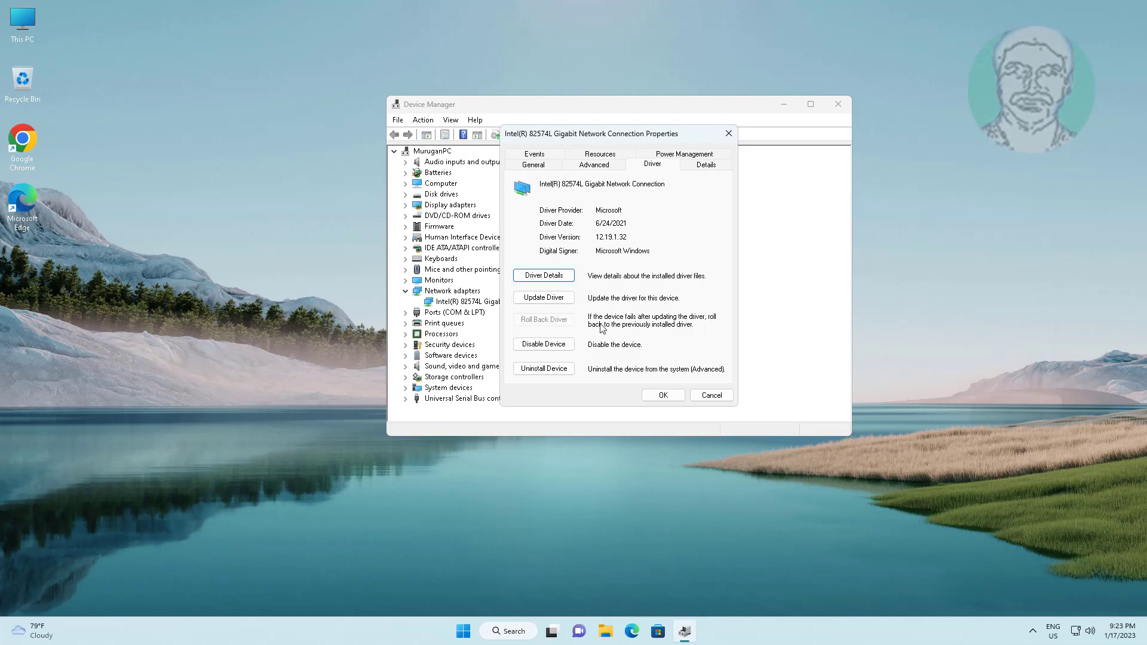
pyautogui.click(664, 396)
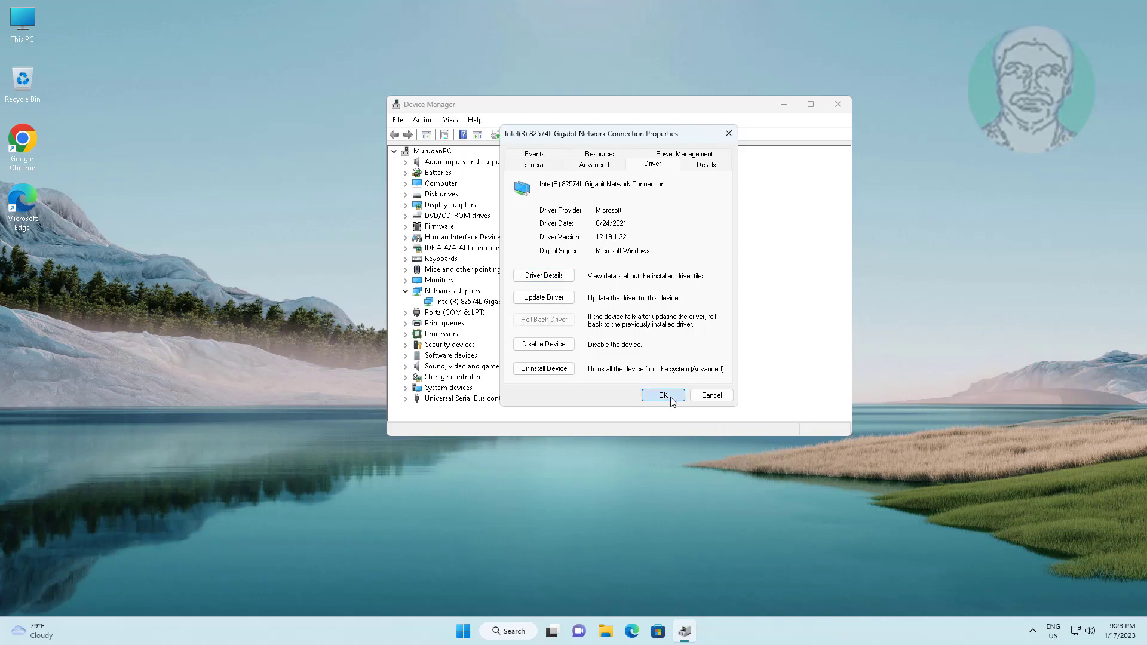
pyautogui.click(843, 104)
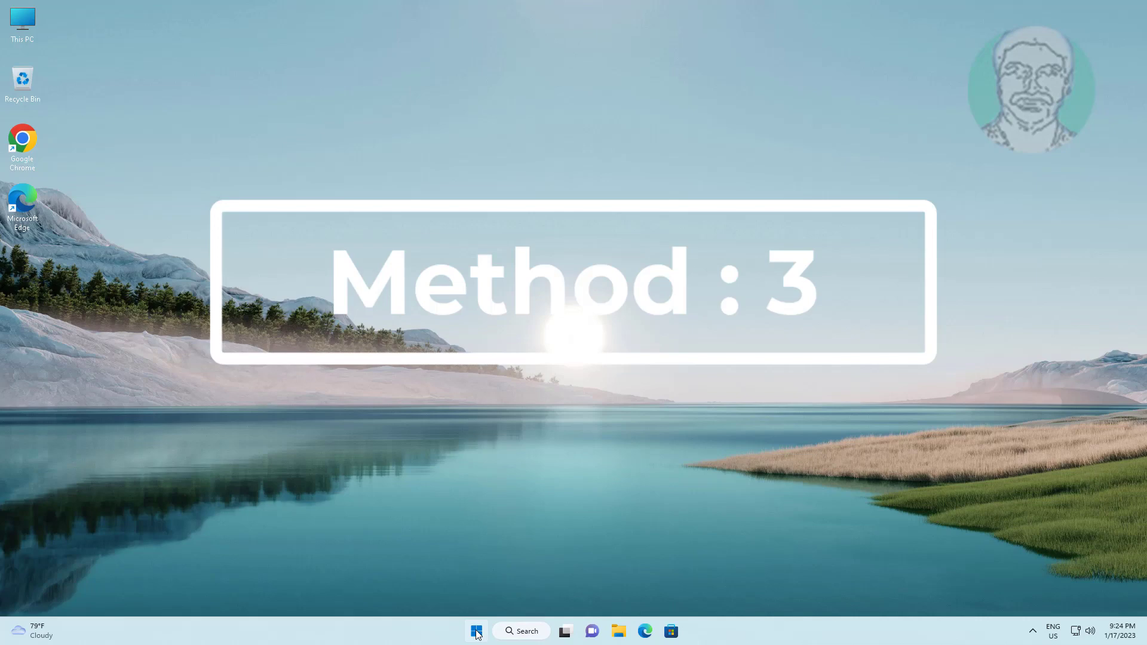
# - Reopen Device Manager, expand Network adapters and select the Intel 82574L adapter
pyautogui.rightClick(476, 633)
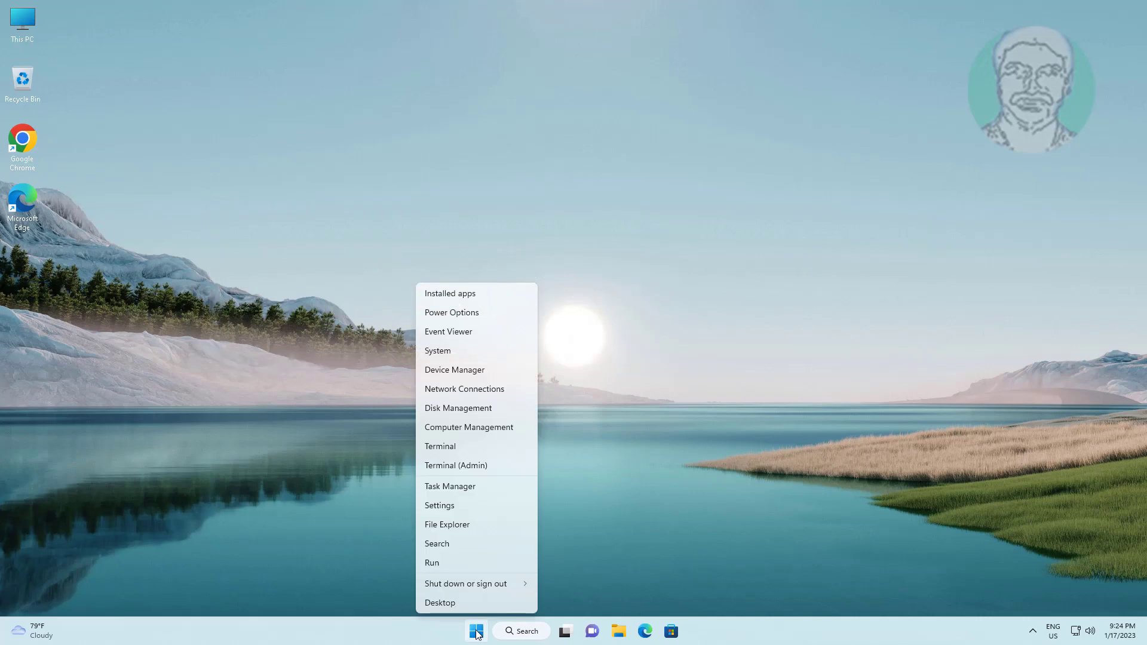
pyautogui.click(448, 373)
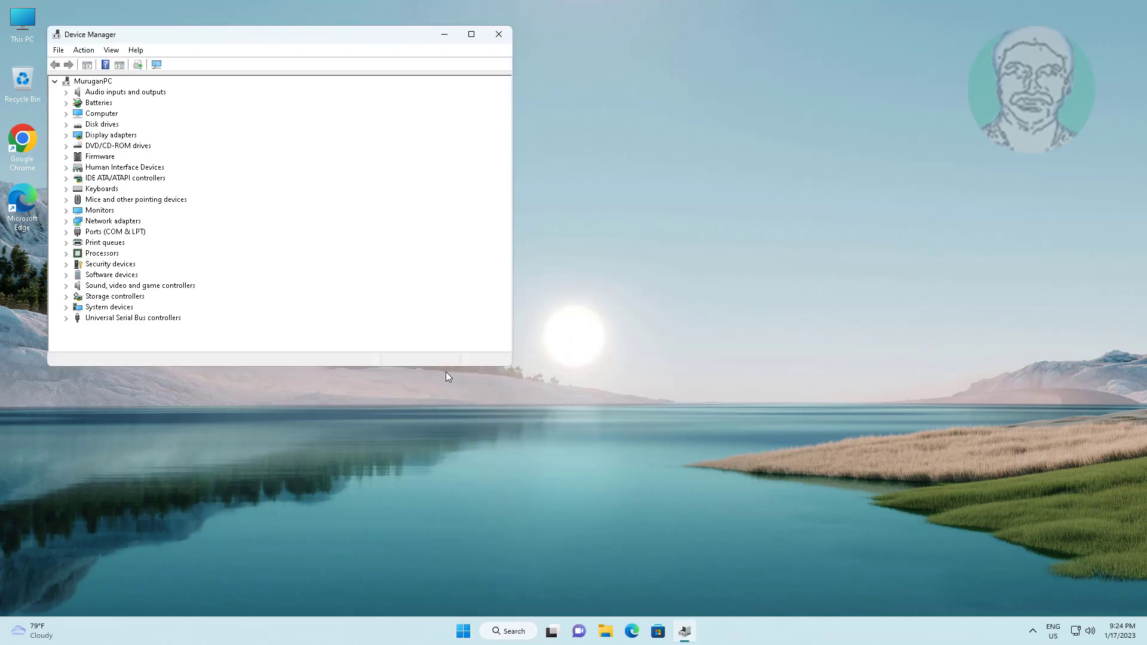
pyautogui.moveTo(324, 39); pyautogui.dragTo(552, 80)
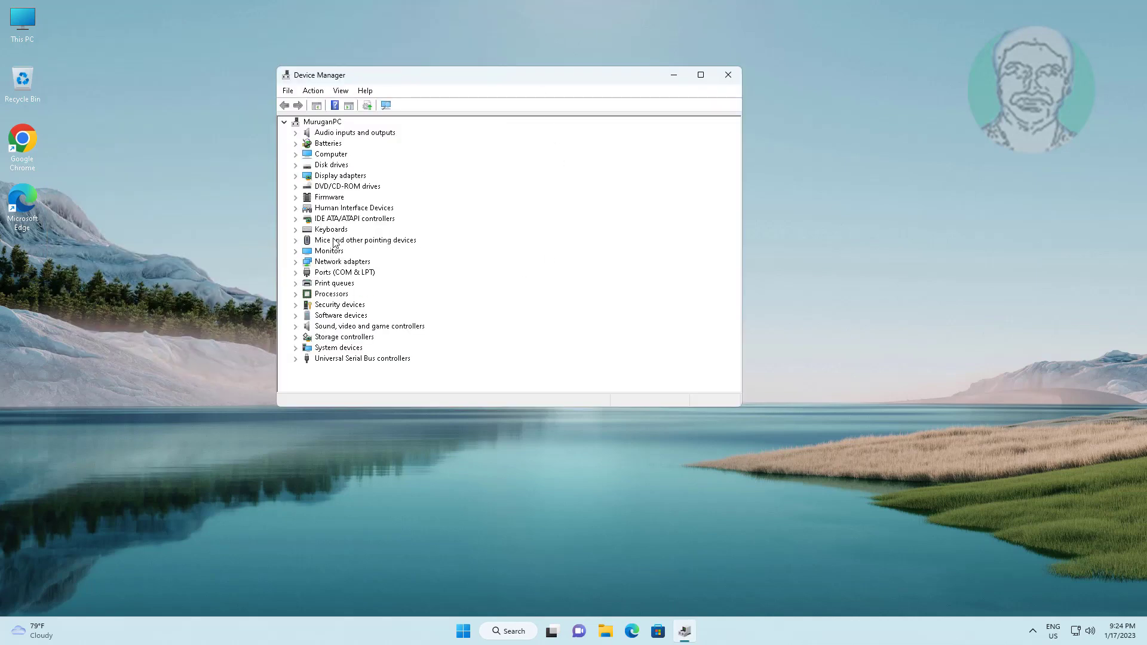
pyautogui.click(342, 261)
pyautogui.click(296, 261)
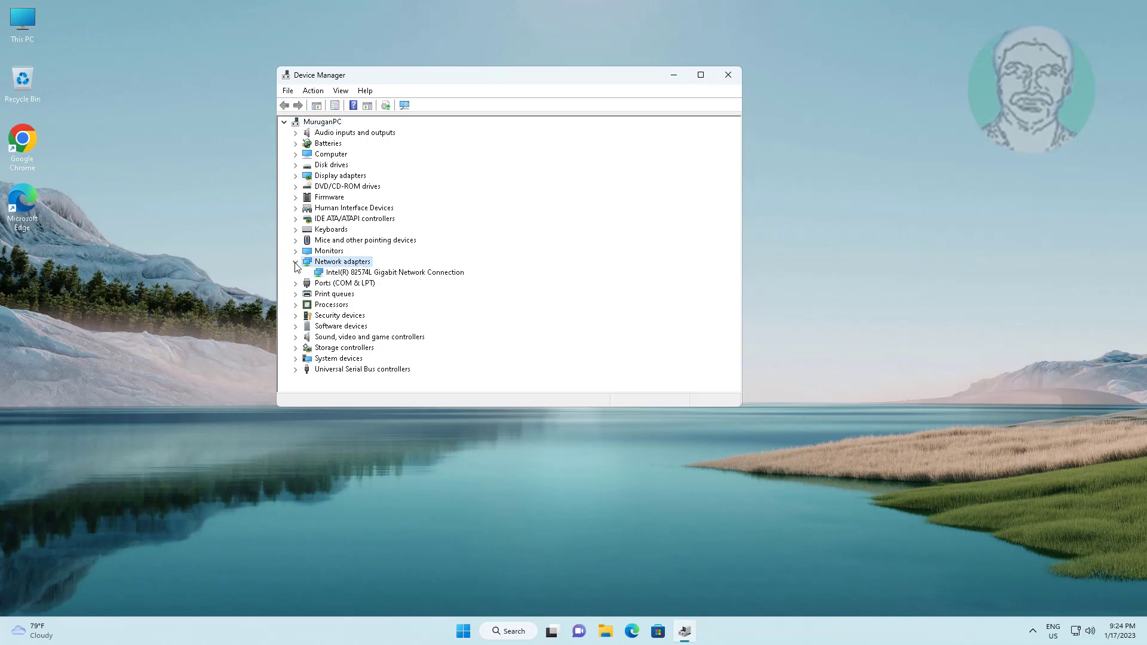
pyautogui.click(390, 272)
# - From the adapter's Driver tab, update the driver by searching automatically for a better one
pyautogui.rightClick(444, 274)
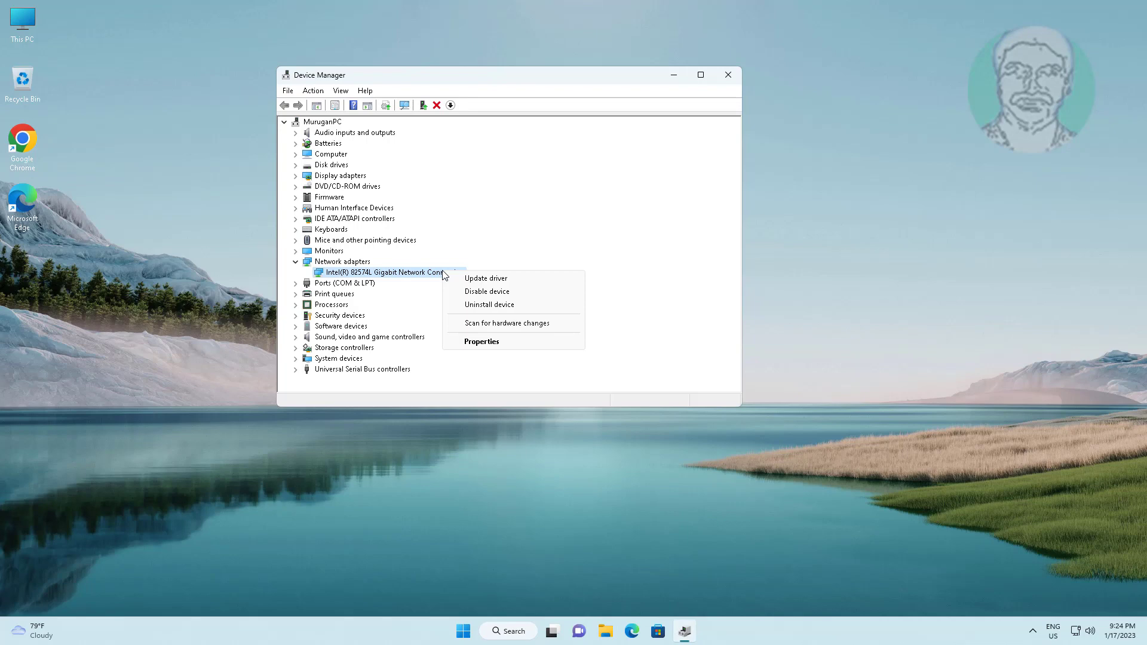
pyautogui.click(489, 341)
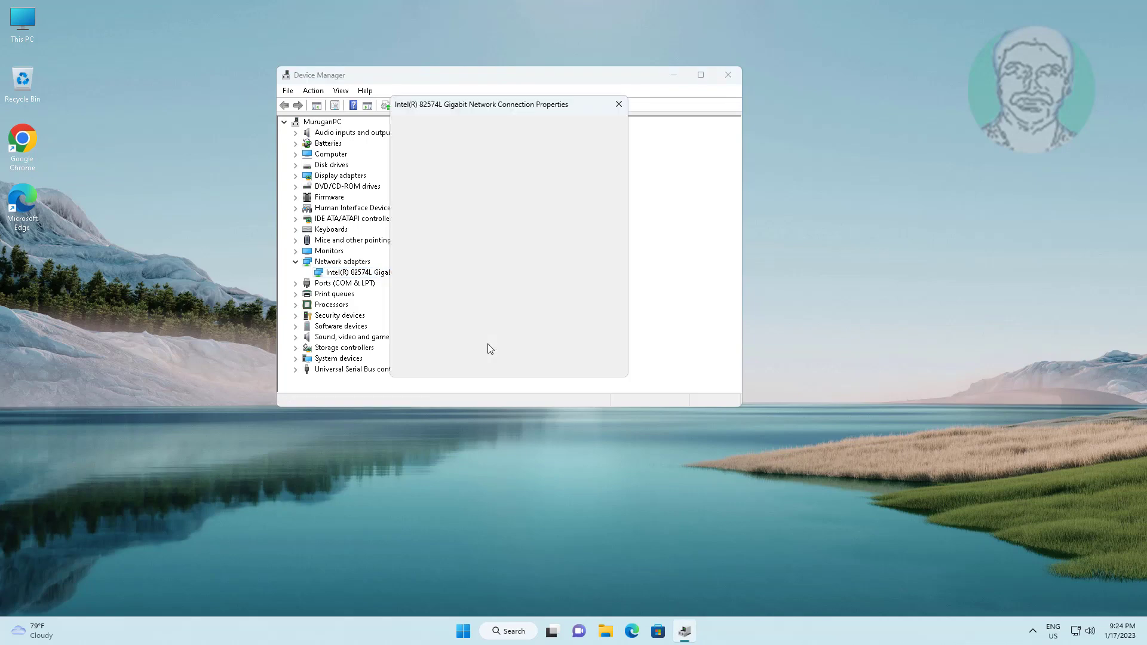
pyautogui.click(542, 136)
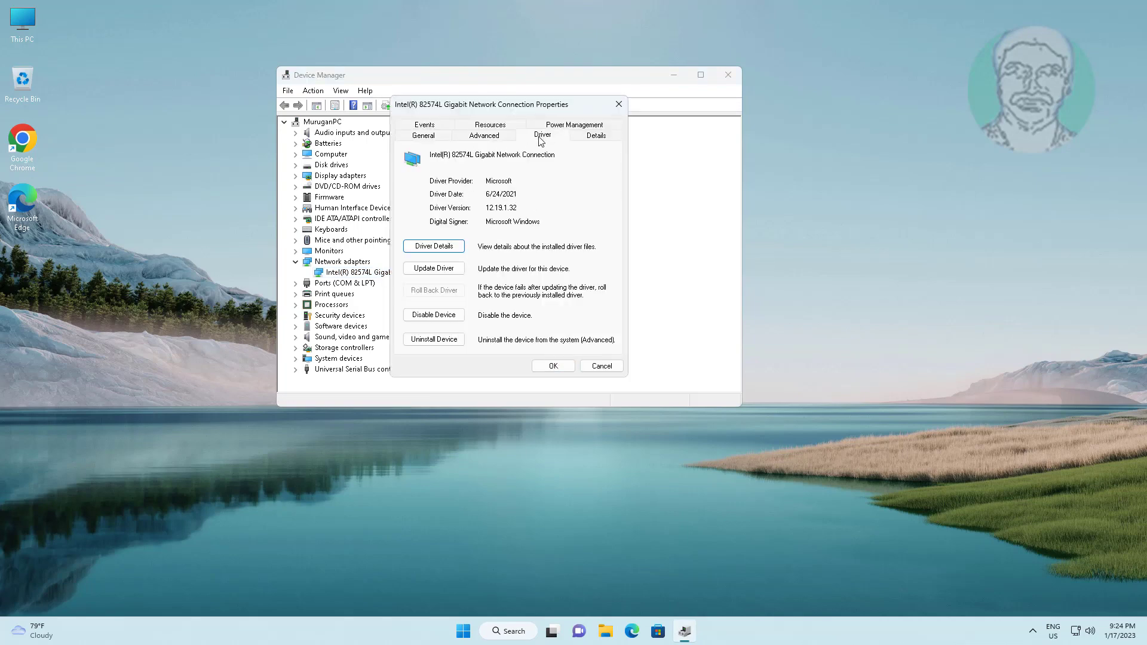
pyautogui.click(434, 269)
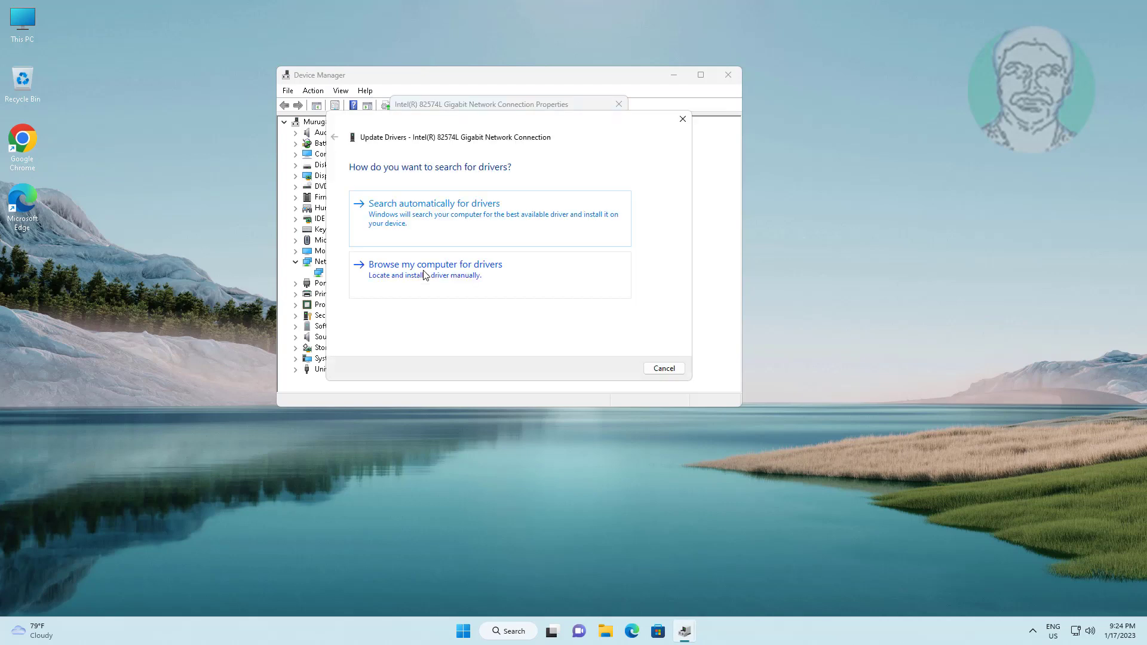
pyautogui.click(519, 217)
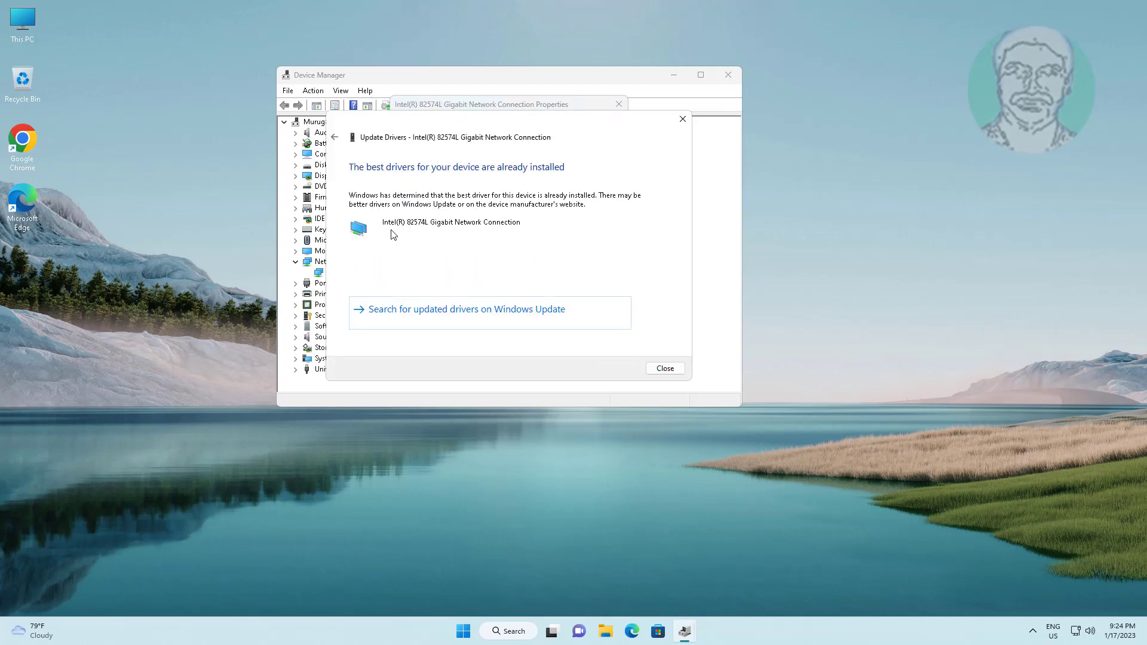
# - Dismiss the 'best driver already installed' result, the properties dialog and Device Manager
pyautogui.click(666, 368)
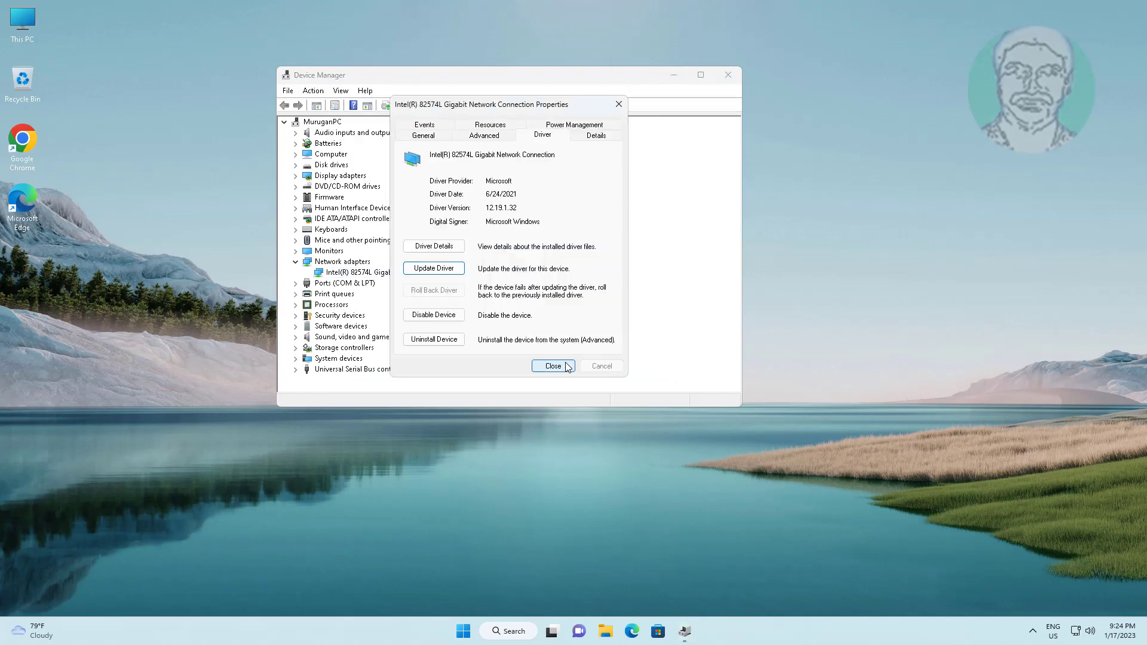
pyautogui.click(553, 366)
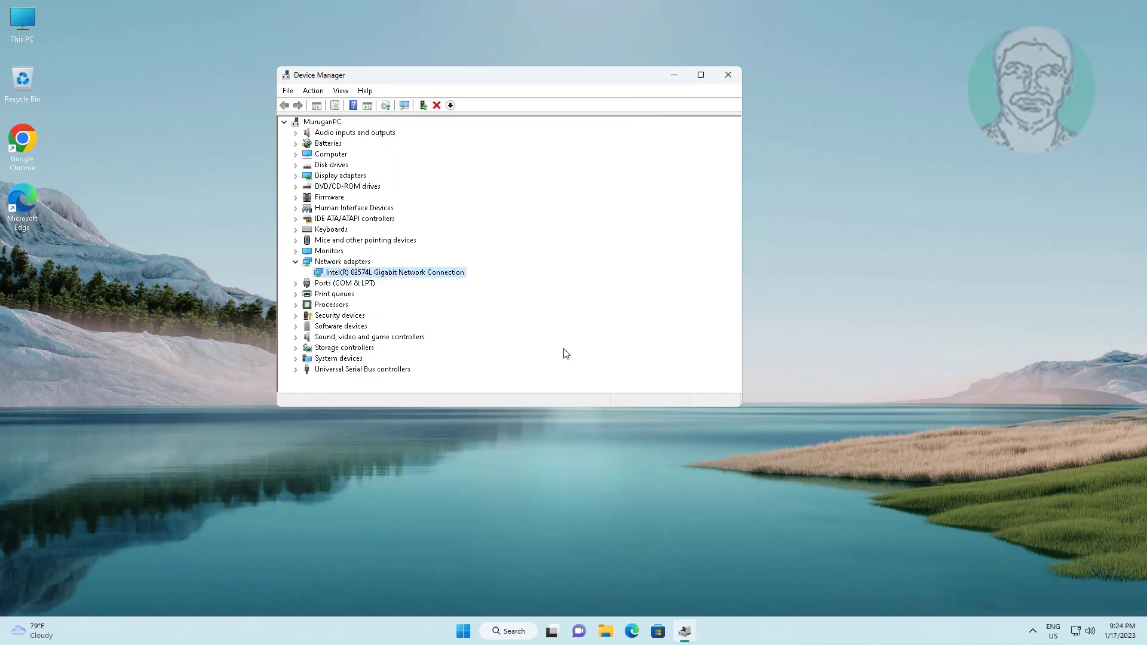
pyautogui.click(728, 75)
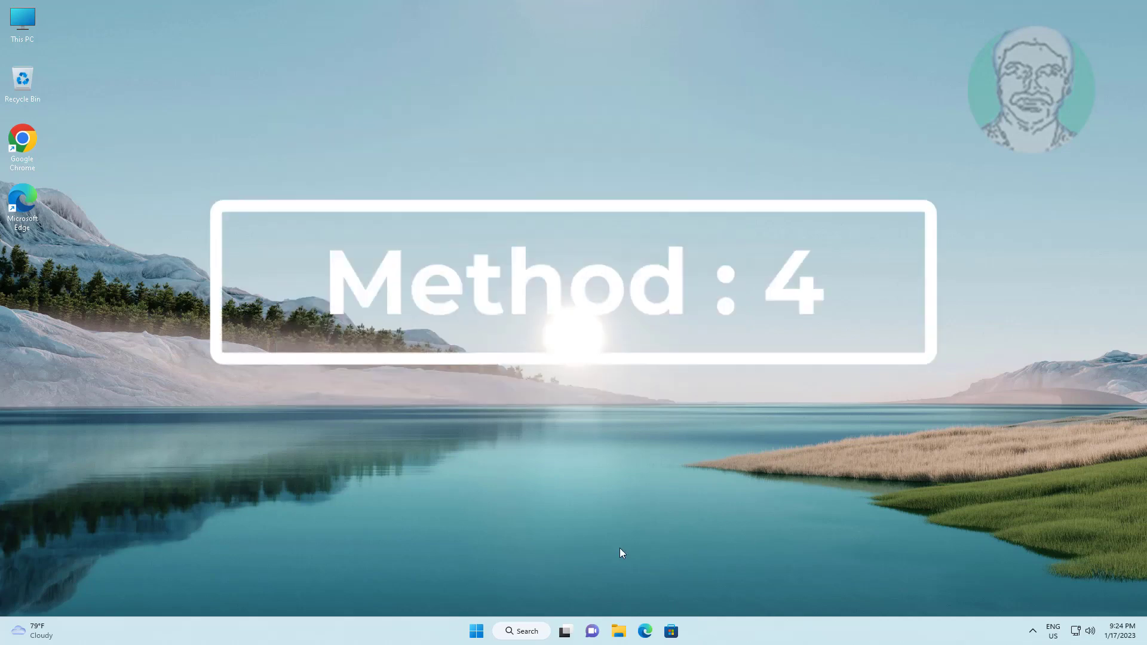
# - Reopen Device Manager and uninstall the Intel 82574L adapter under Network adapters, confirming removal
pyautogui.rightClick(477, 631)
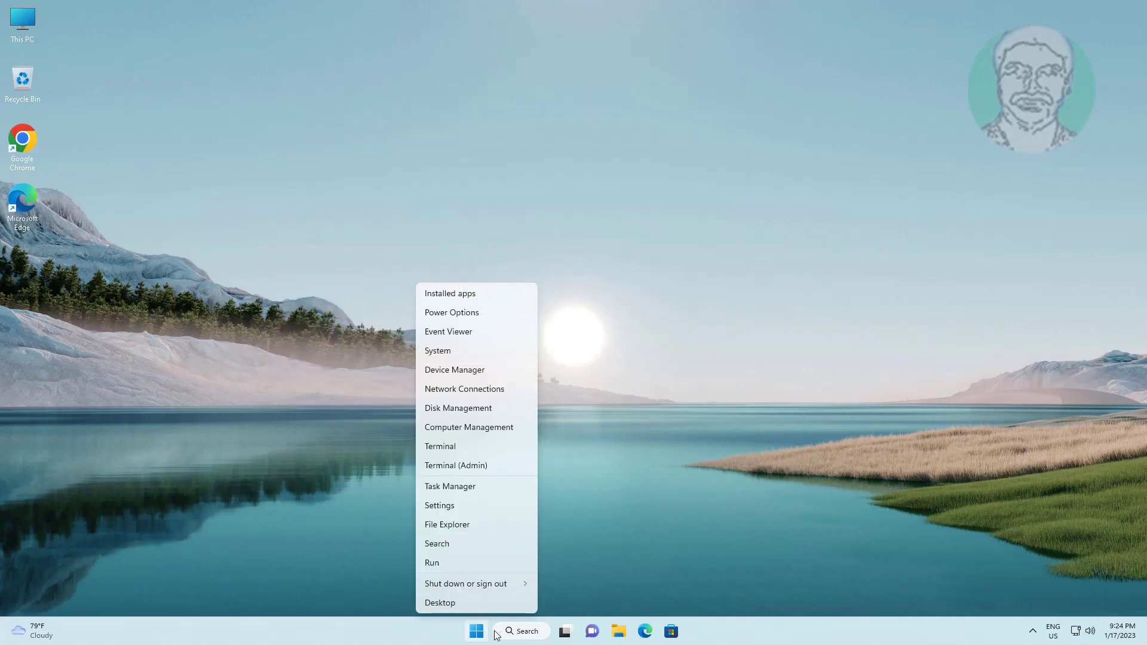
pyautogui.click(463, 370)
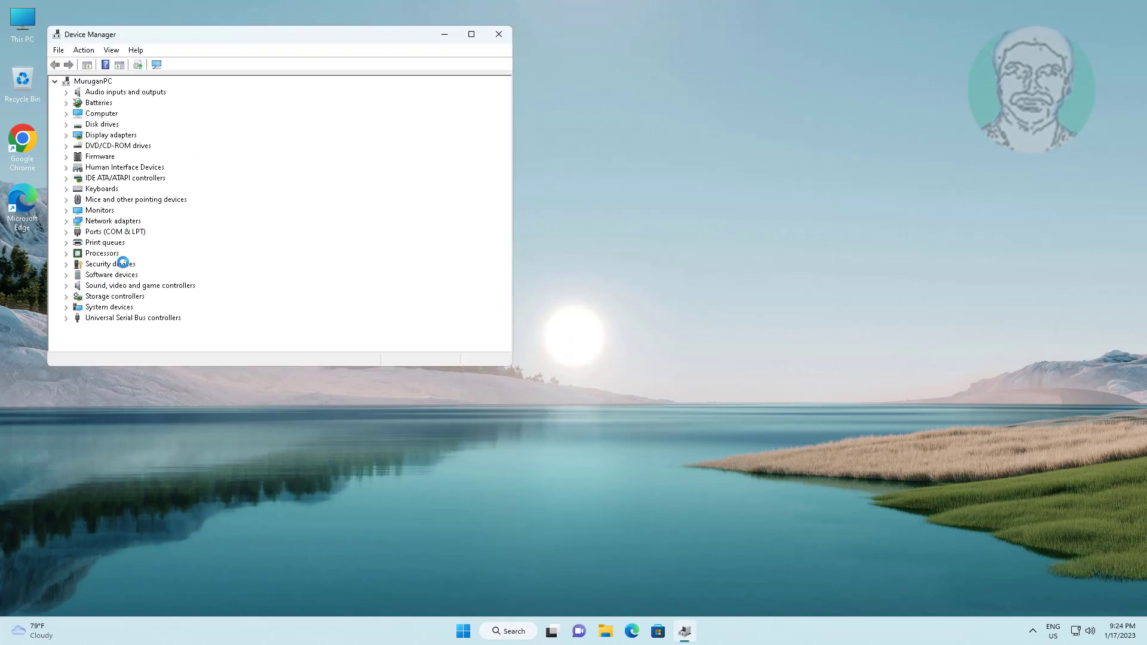
pyautogui.click(114, 221)
pyautogui.click(67, 221)
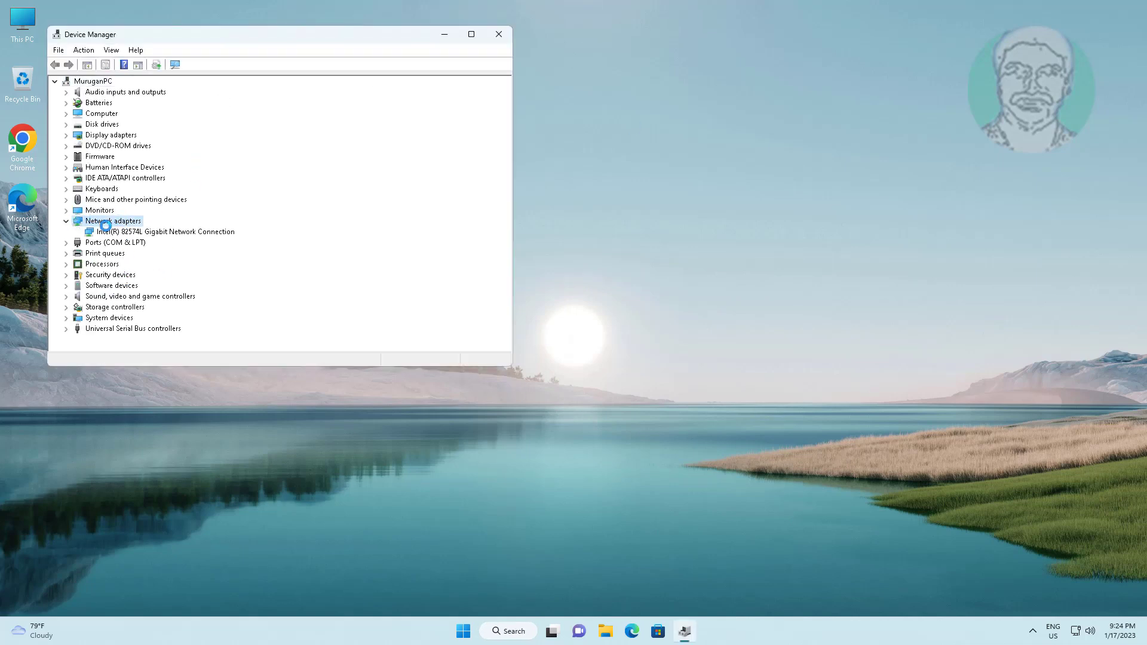
pyautogui.click(134, 234)
pyautogui.rightClick(195, 231)
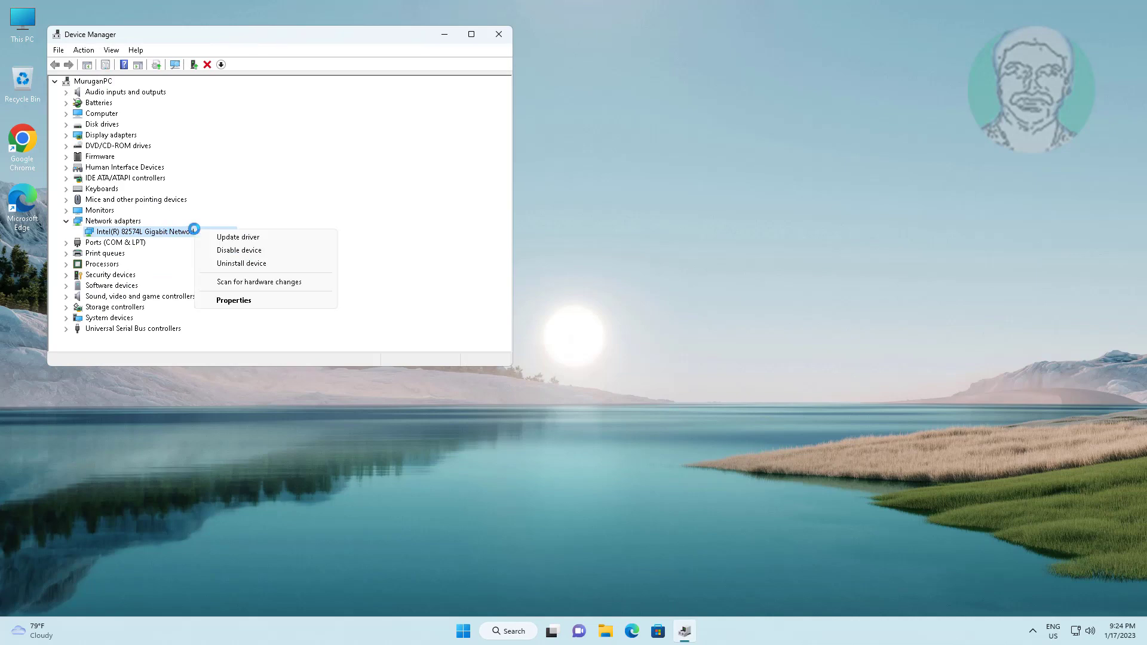
pyautogui.click(241, 264)
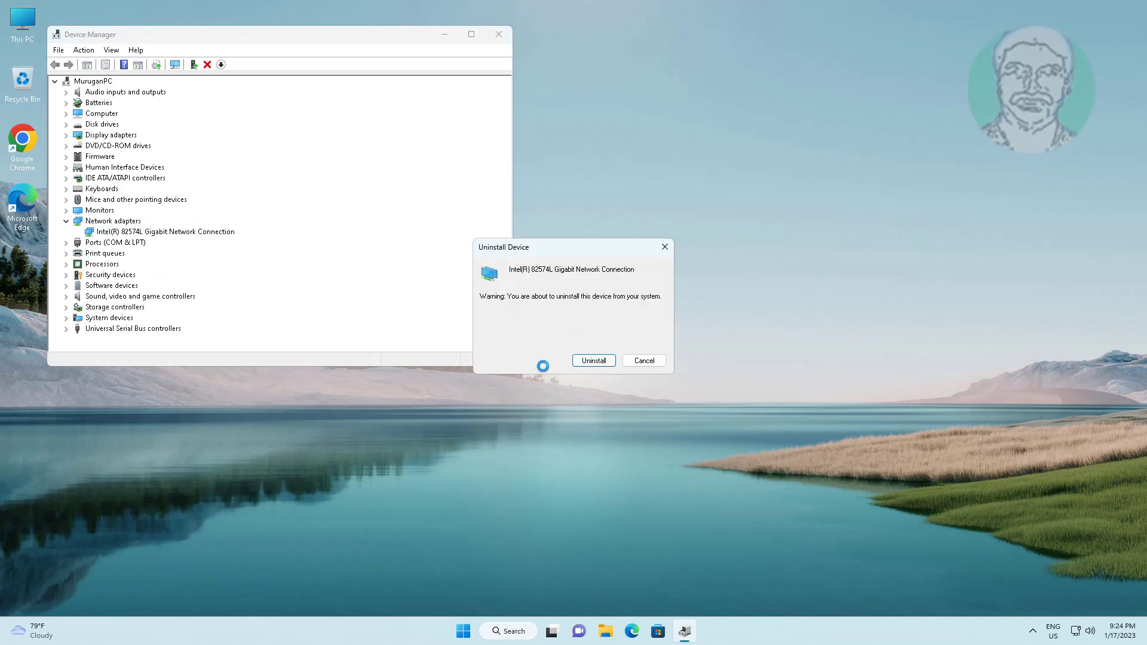
pyautogui.click(593, 360)
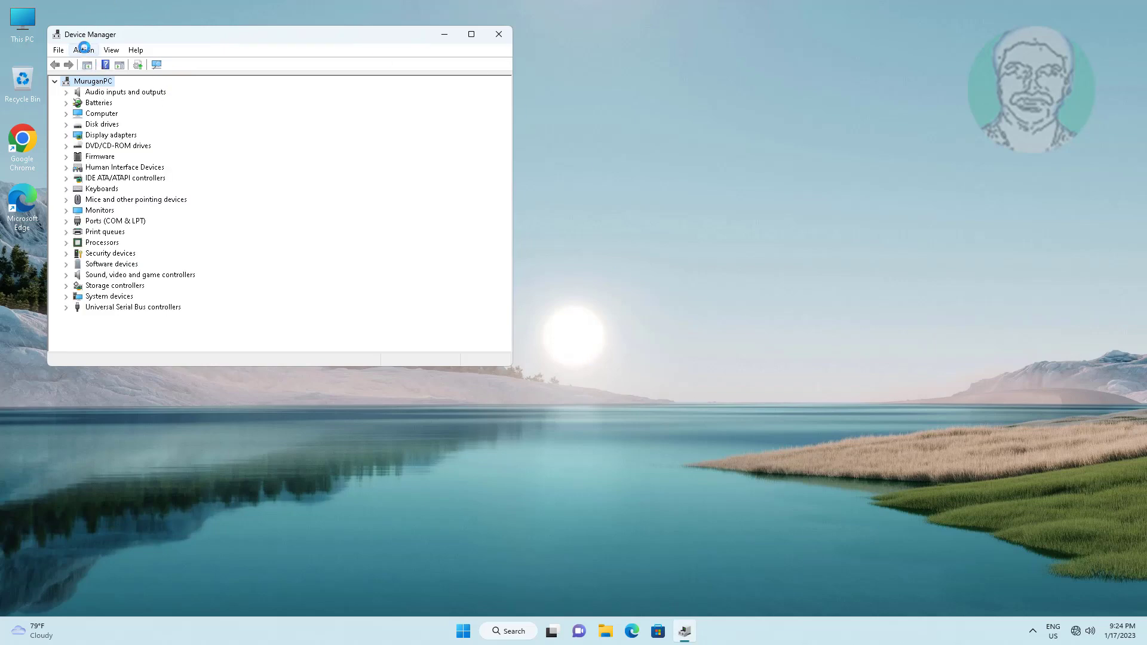
# - Scan for hardware changes from the Action menu so the adapter is redetected, then close Device Manager
pyautogui.click(84, 49)
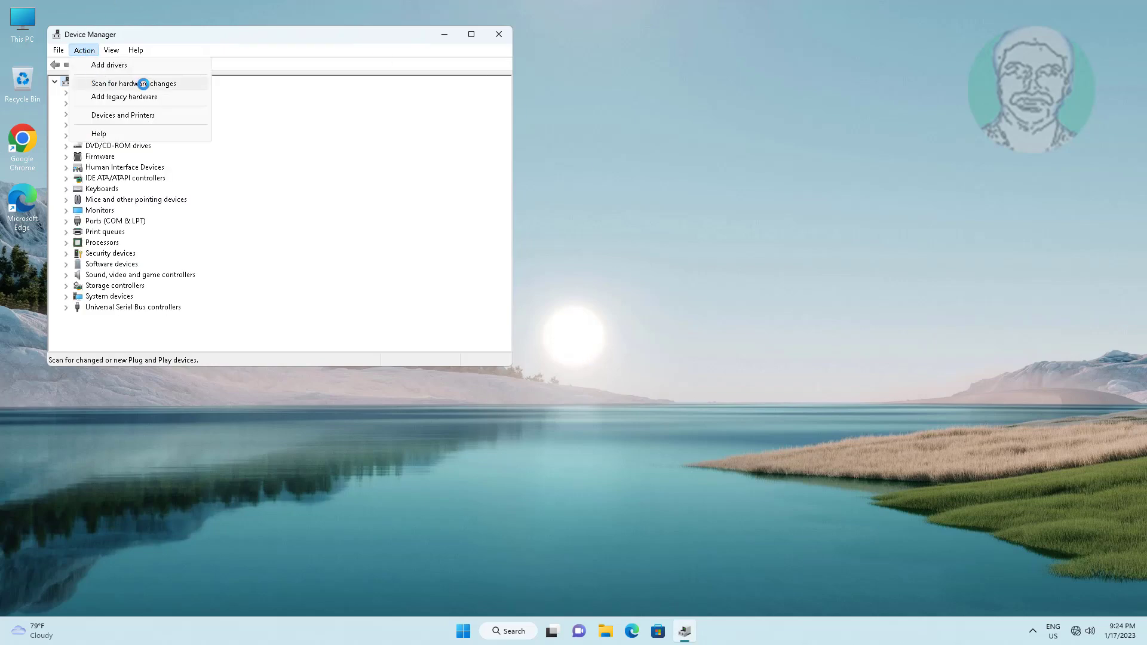
pyautogui.click(134, 83)
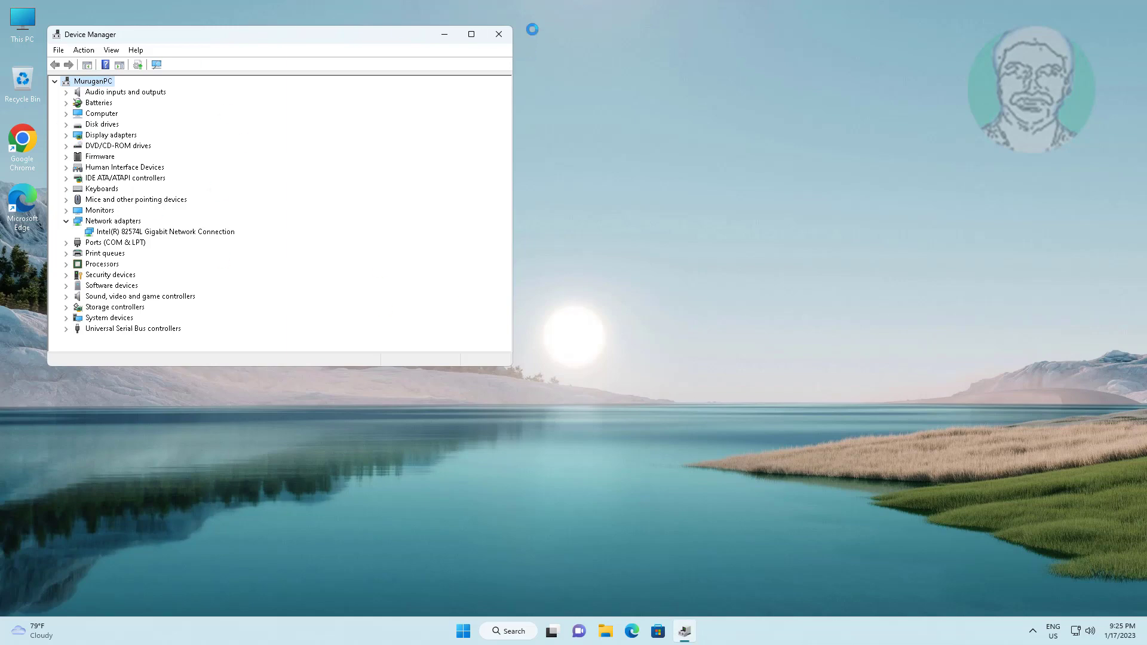
pyautogui.click(499, 34)
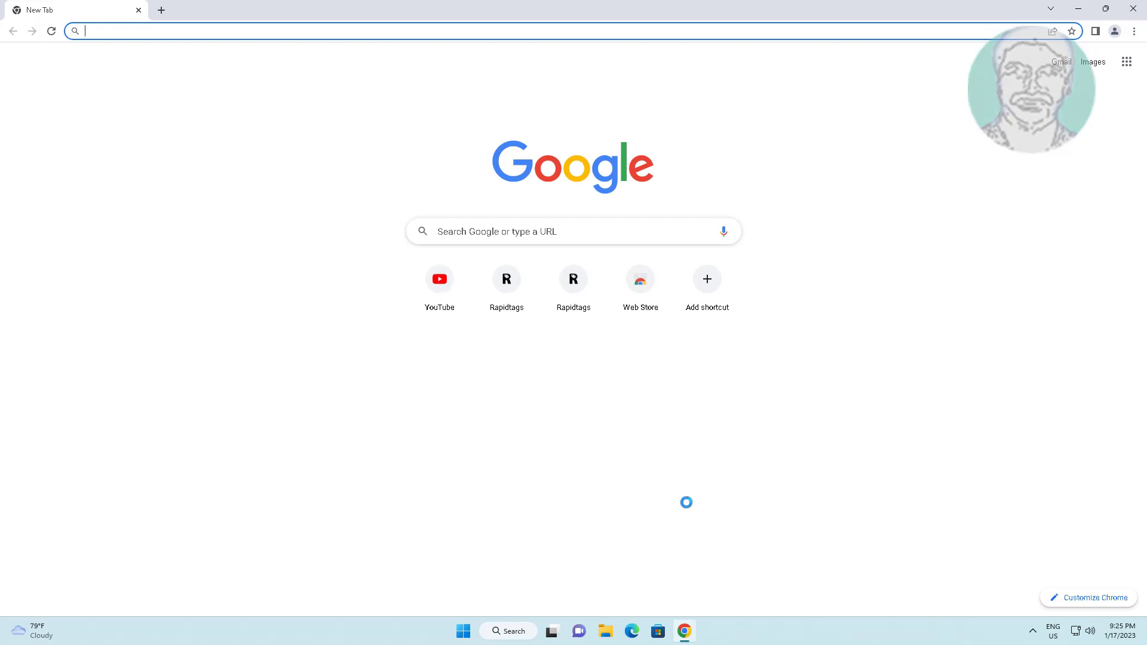
# - Search Google in Chrome for 'intel 82574L driver'
pyautogui.click(340, 34)
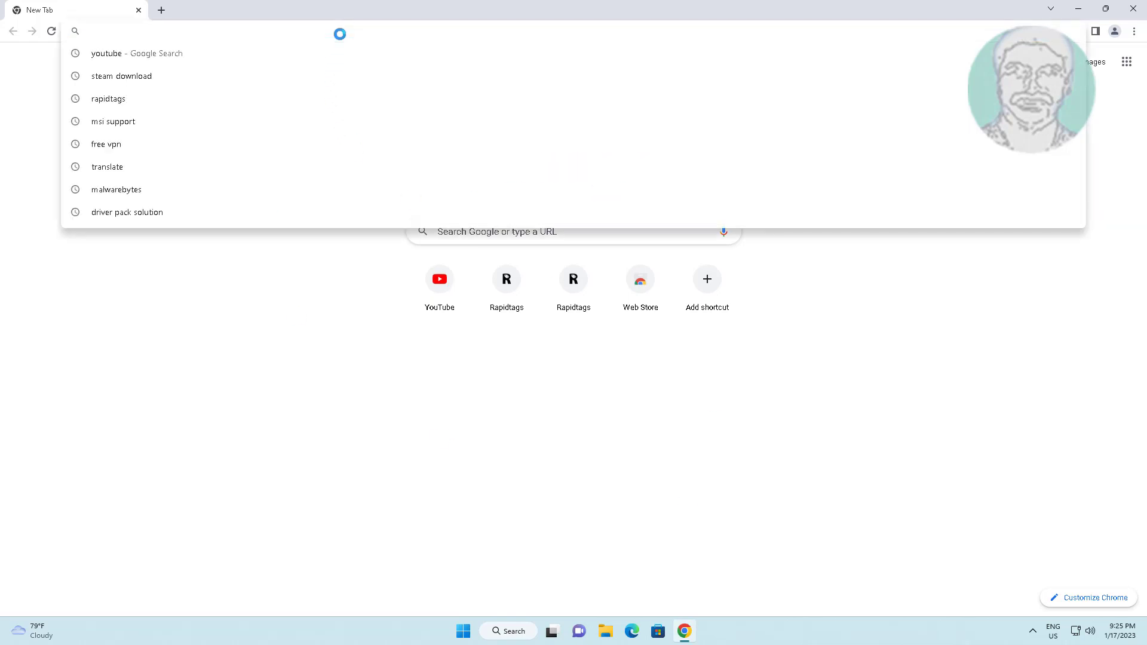
pyautogui.write('intel')
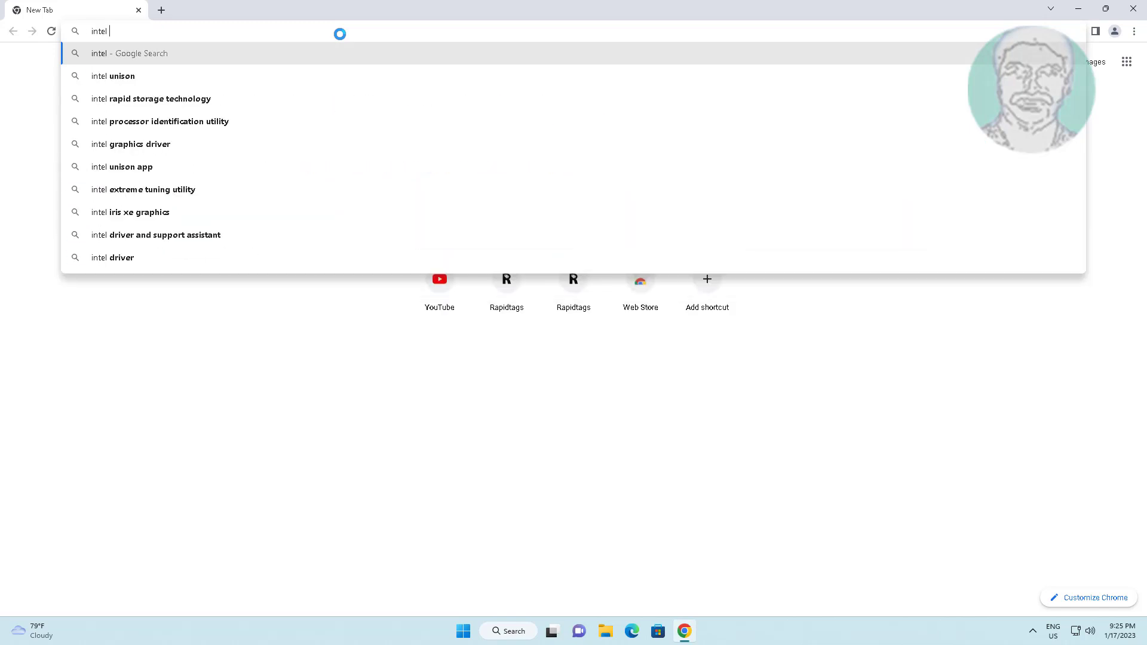
pyautogui.write(' 82')
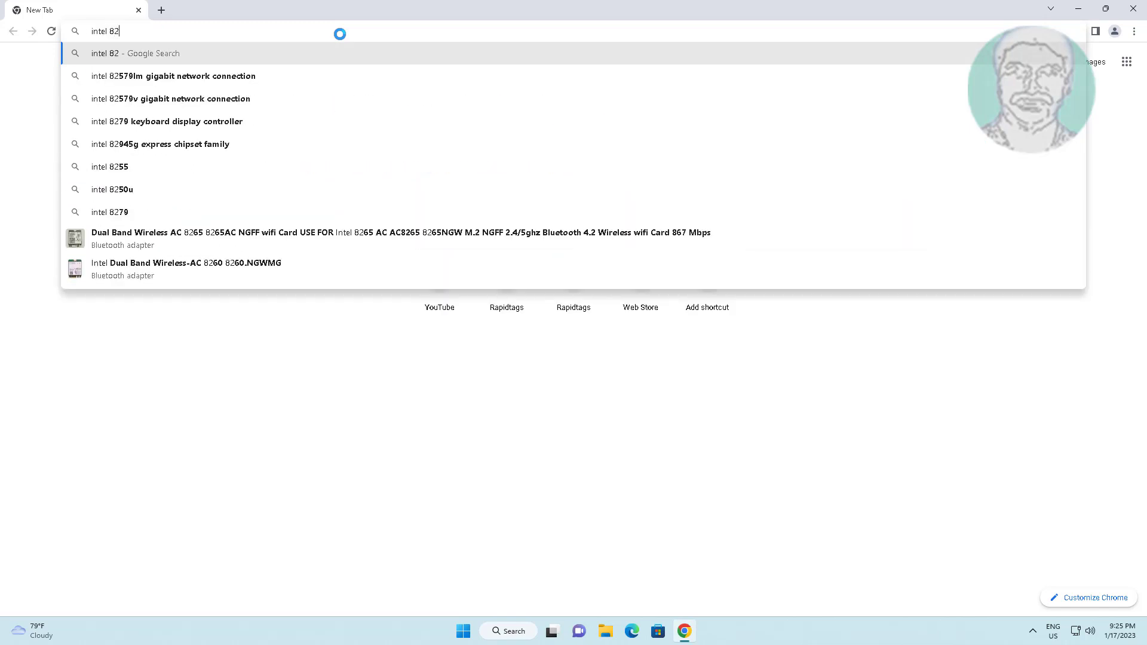
pyautogui.write('574')
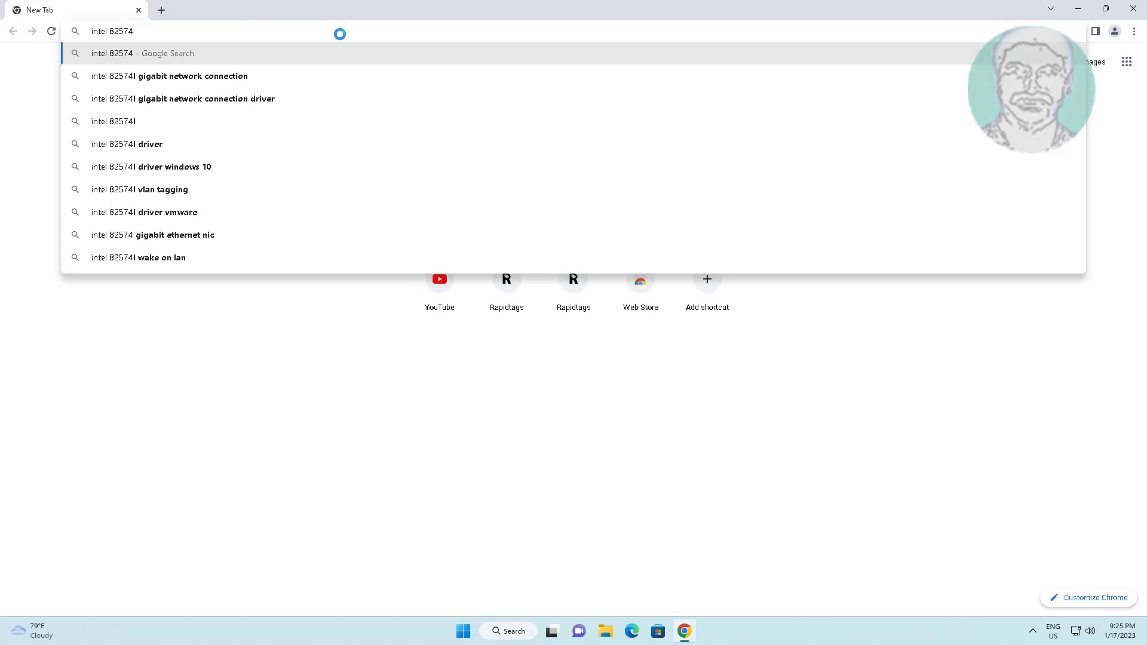
pyautogui.write('l')
pyautogui.press('BackSpace')
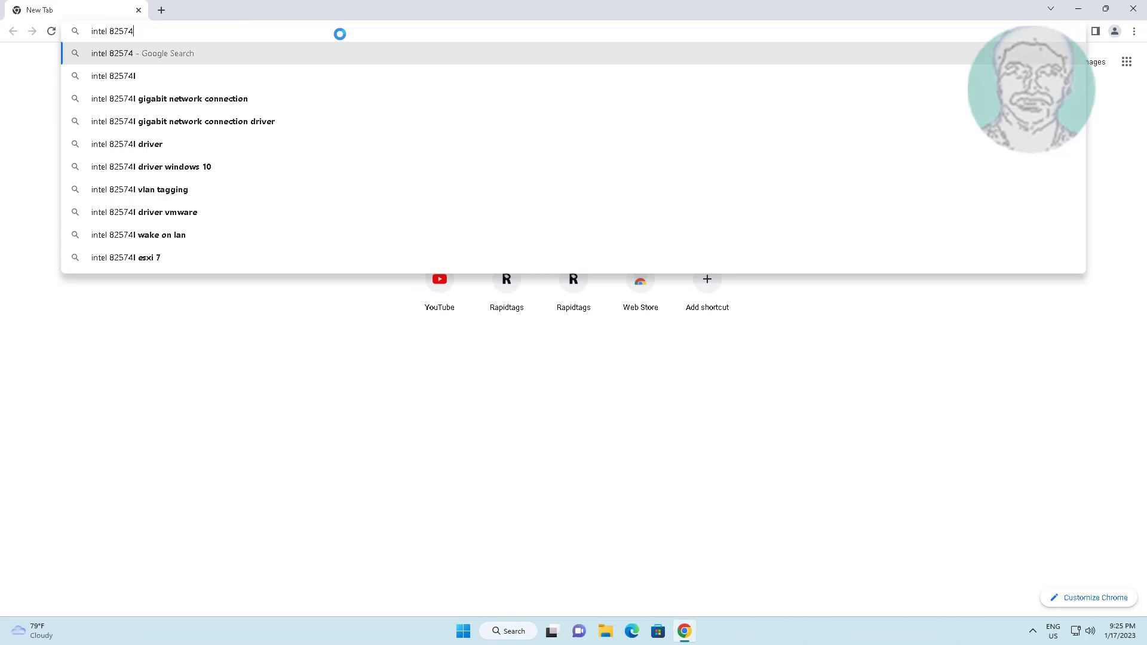
pyautogui.write('L')
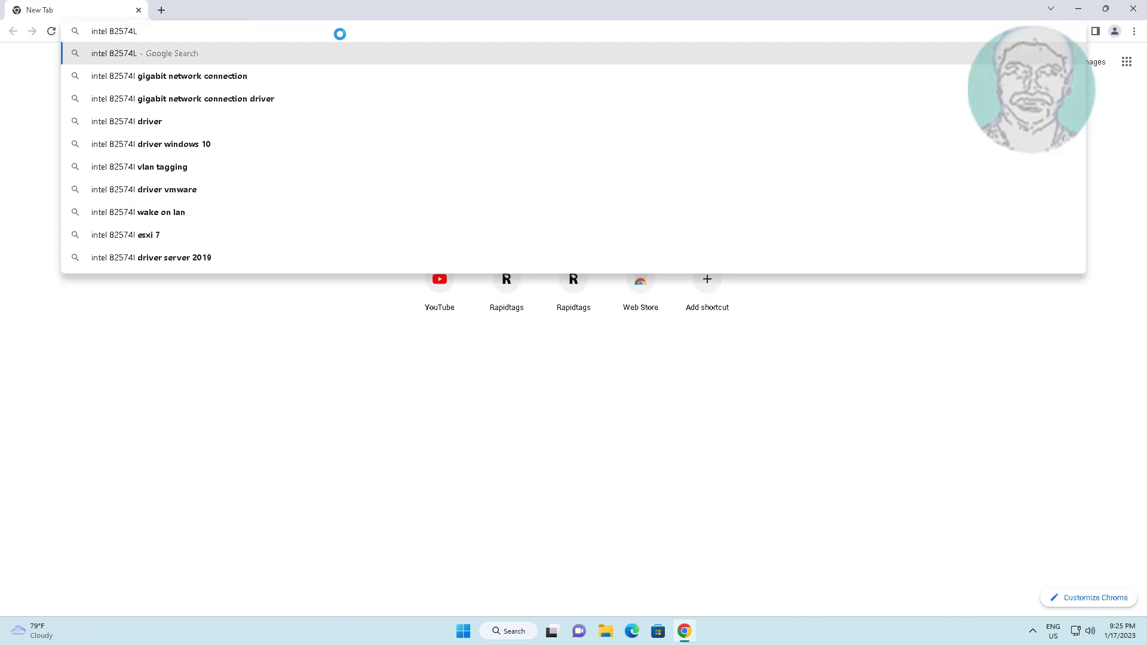
pyautogui.write(' driver')
pyautogui.press('Return')
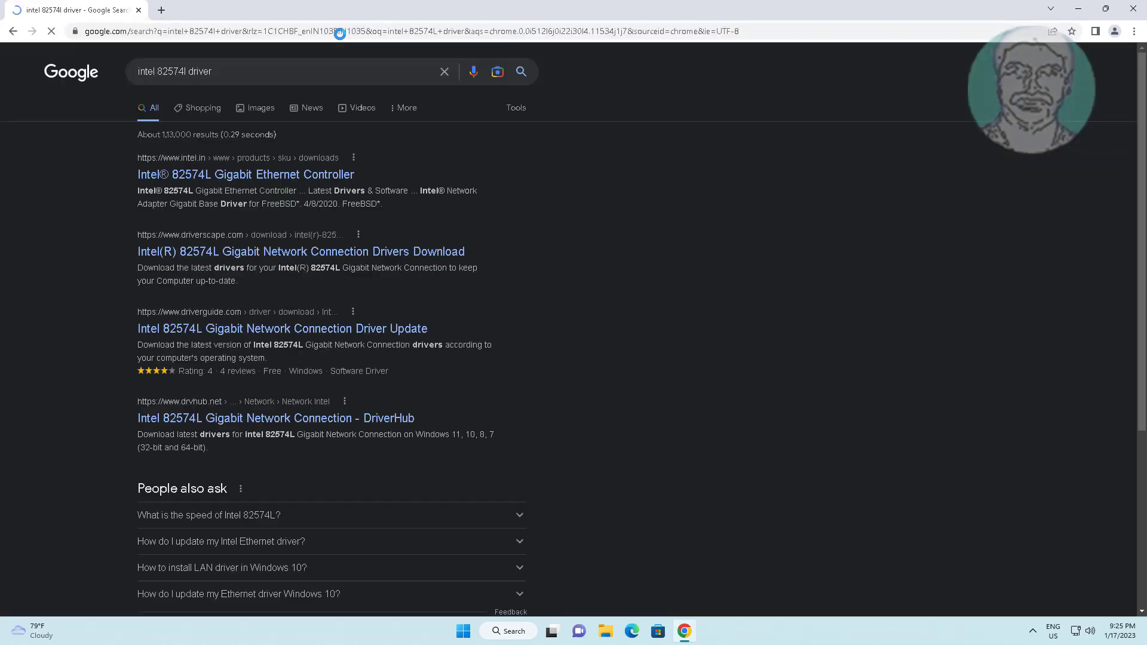
# - From Intel's 82574L page, download the Windows 8 64-bit driver prowinx64.exe, accept the license, and launch it
pyautogui.click(284, 175)
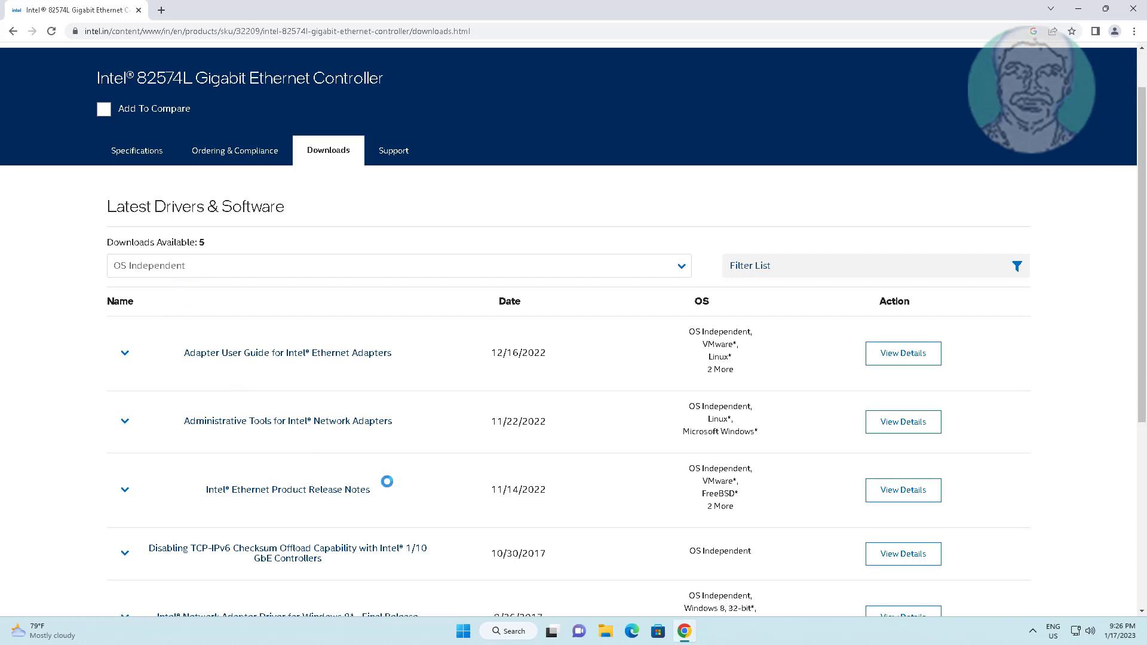
pyautogui.scroll(-2, 388, 482)
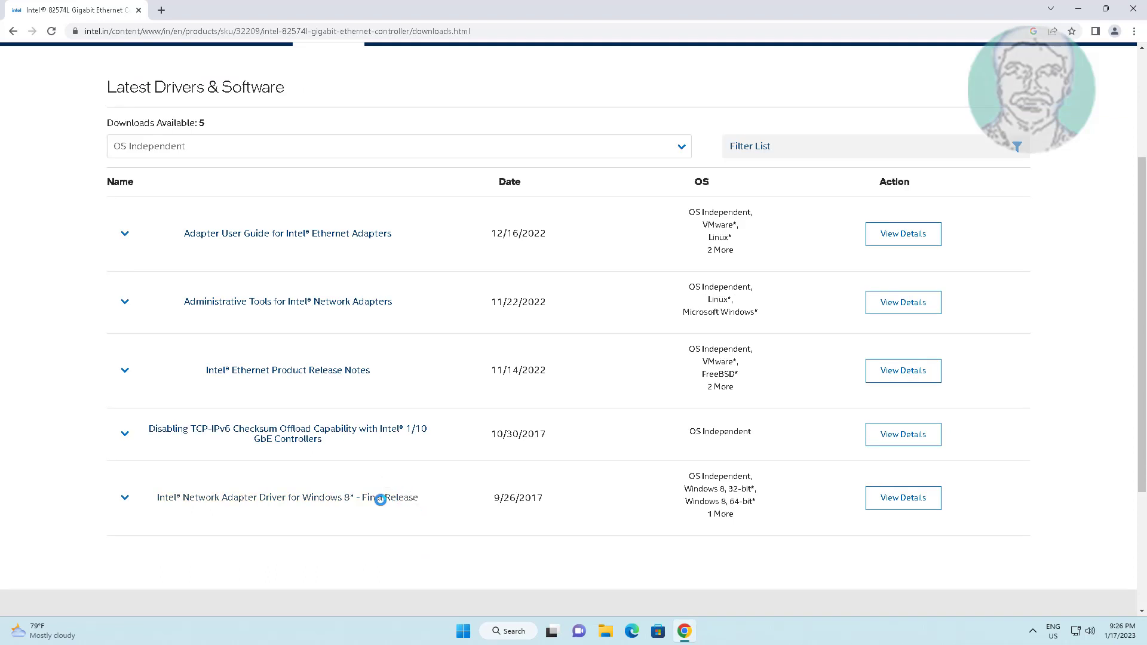
pyautogui.click(888, 498)
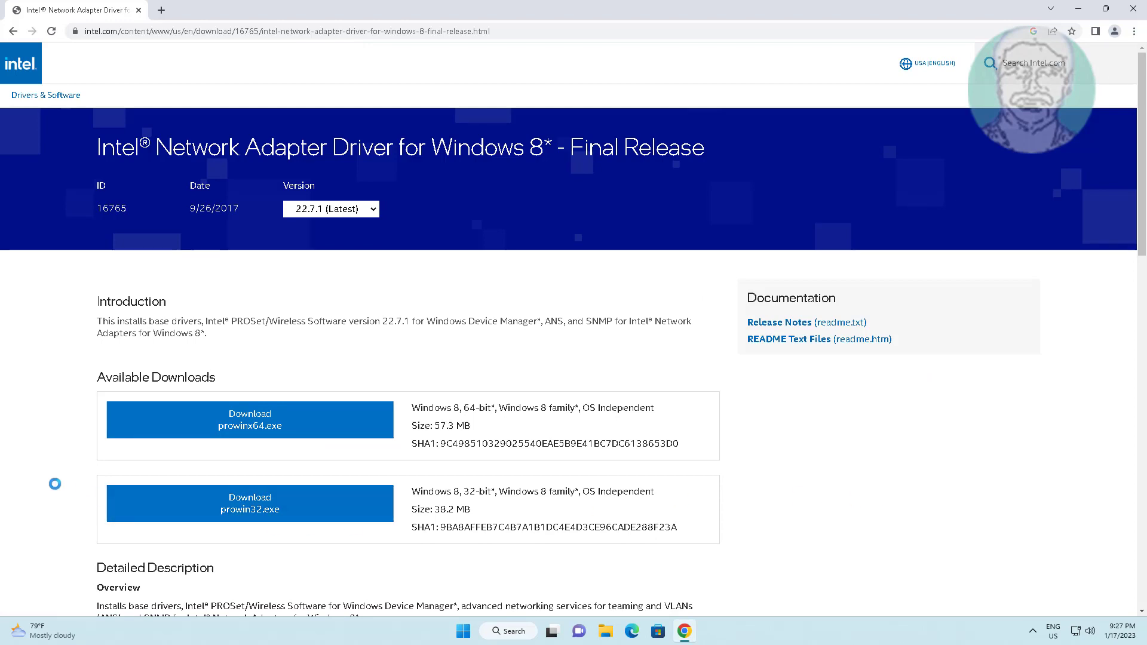
pyautogui.click(249, 426)
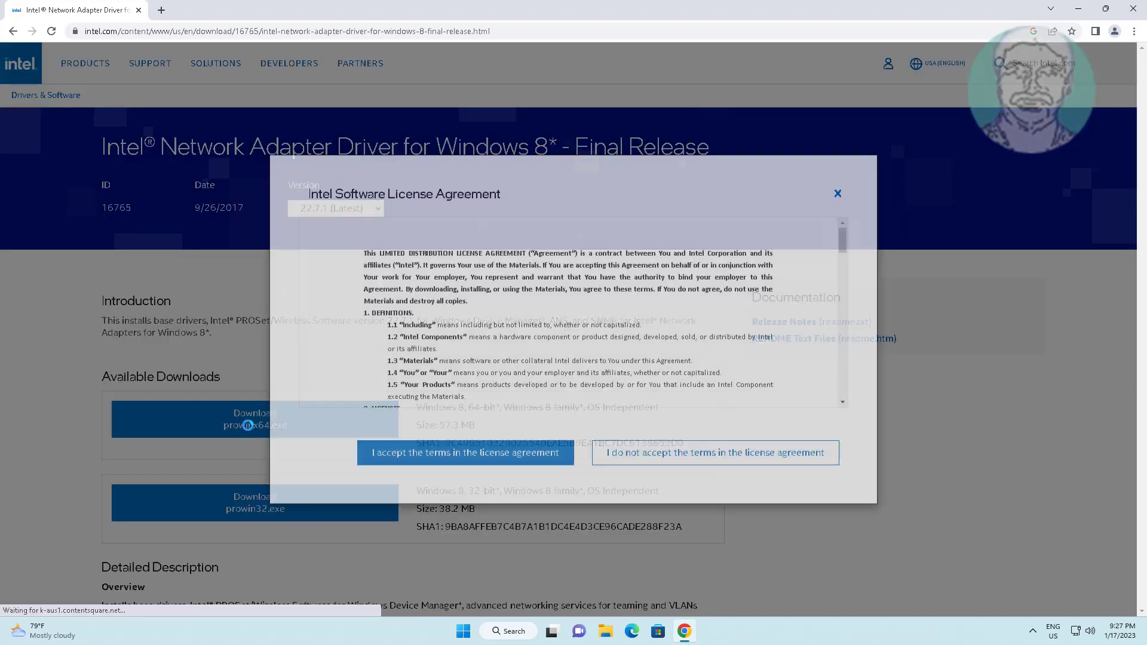
pyautogui.click(468, 453)
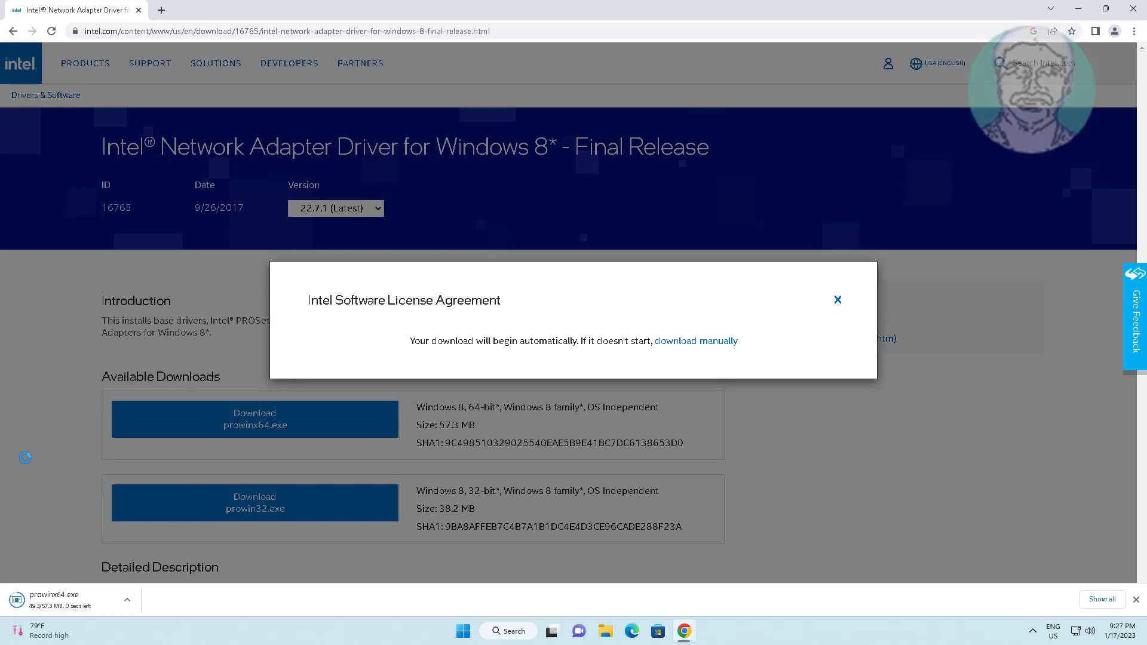
pyautogui.click(54, 599)
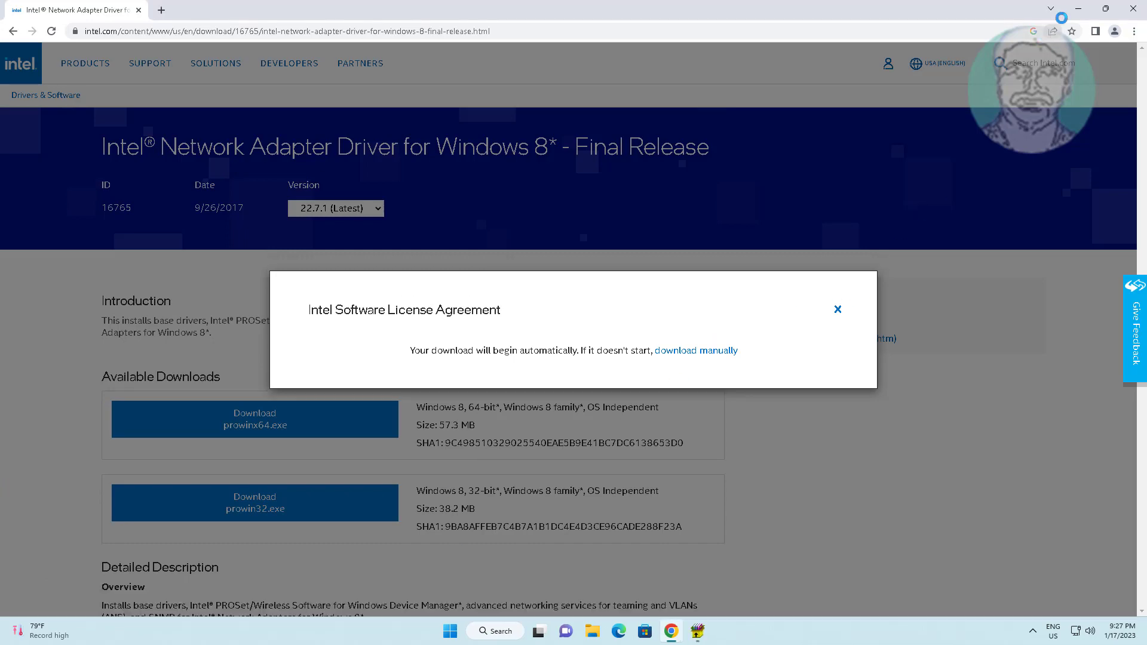
# - Accept the Intel license terms, keep all features selected, and start installing the network drivers
pyautogui.click(1078, 9)
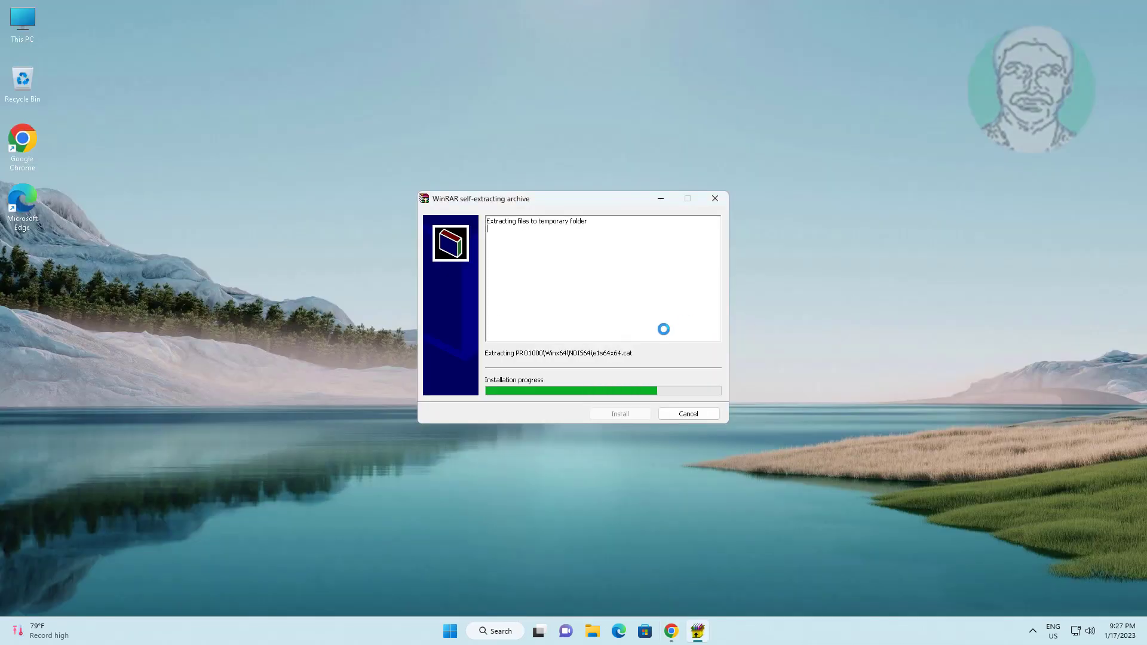
pyautogui.click(627, 374)
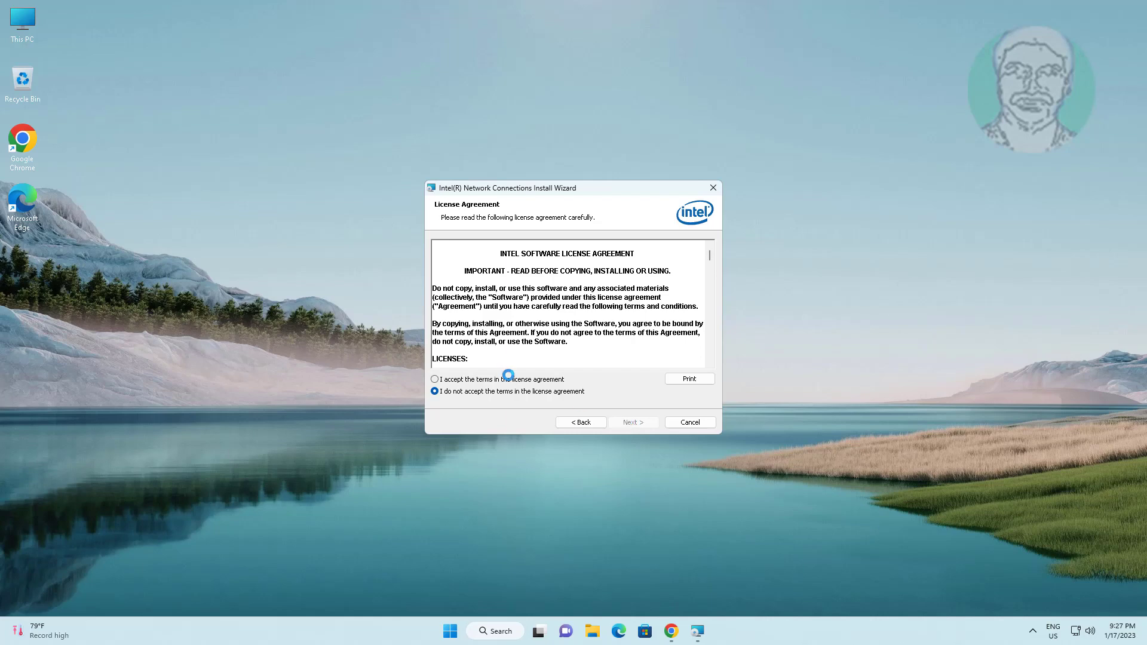
pyautogui.click(435, 379)
pyautogui.click(633, 422)
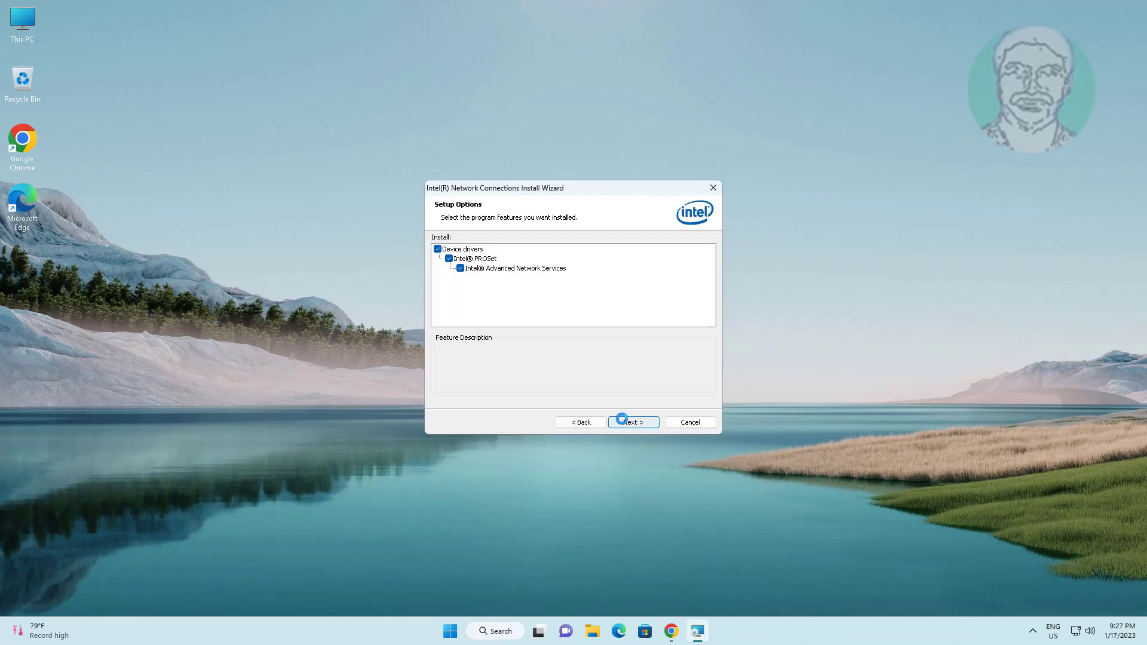
pyautogui.click(633, 422)
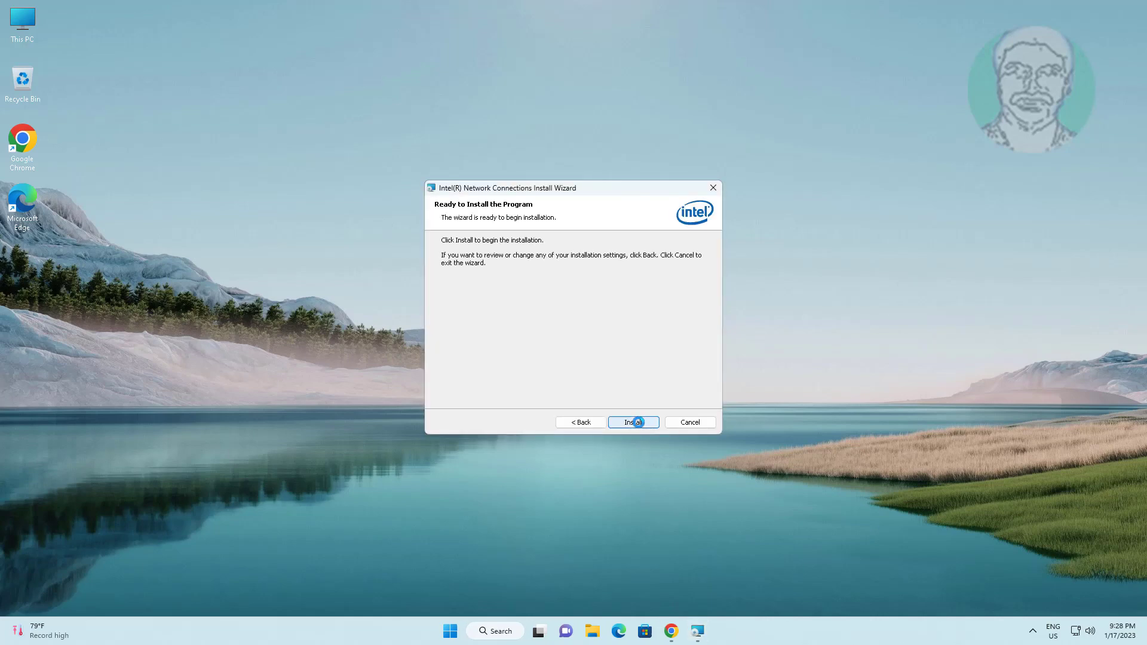
pyautogui.click(636, 423)
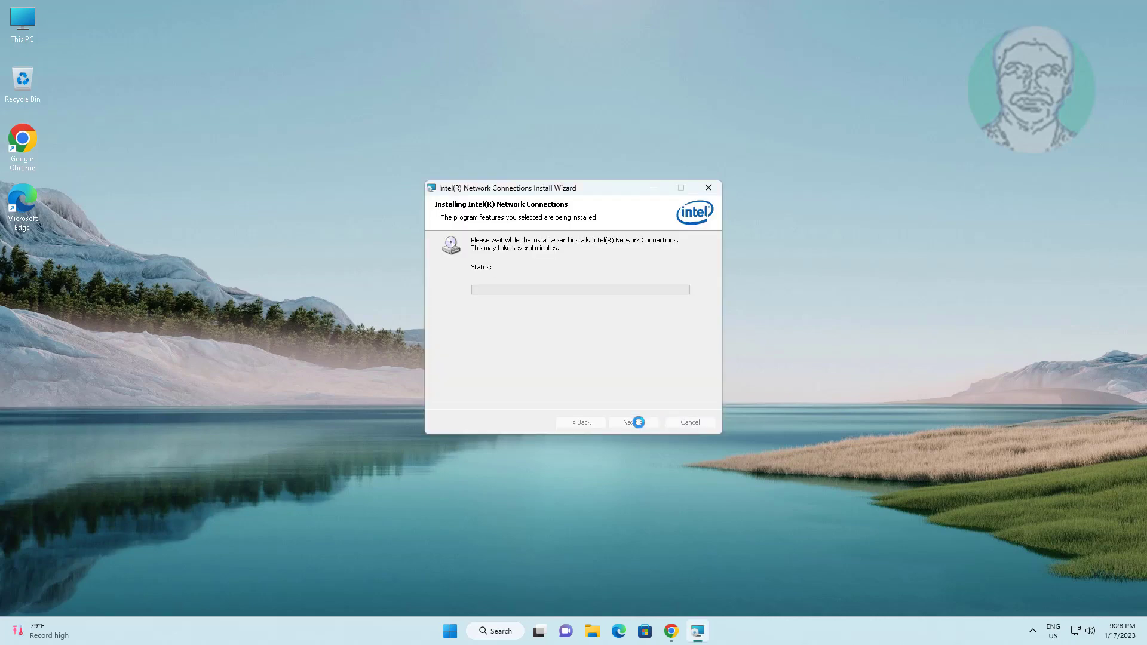